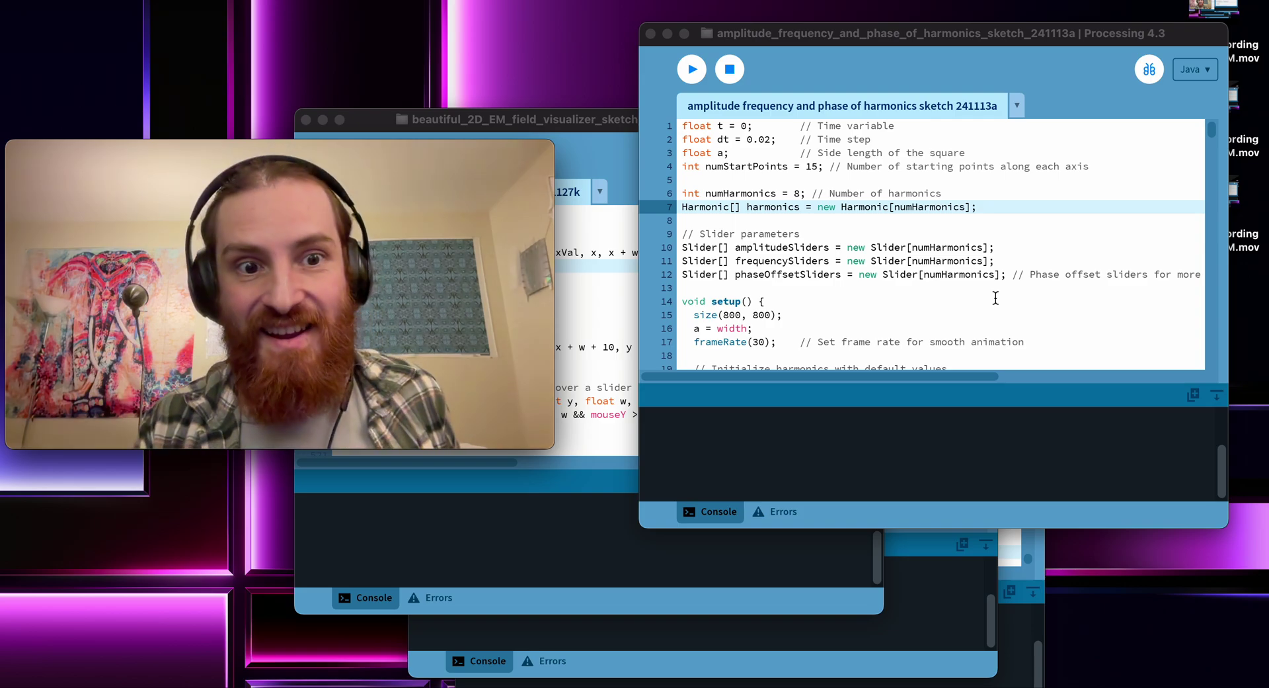
- Run the harmonics sketch, bring its window into view, and zero the amplitudes of harmonics 8 through 2
left_click(700, 78)
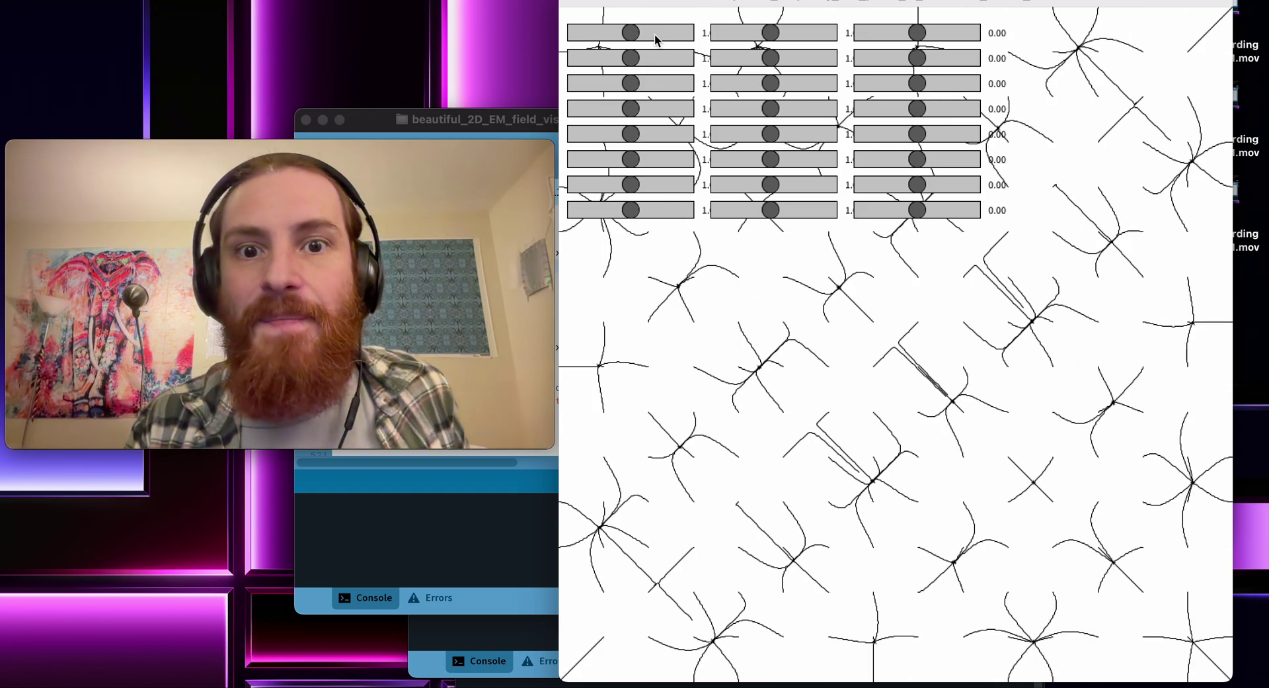
left_click_drag(665, 5, 664, 24)
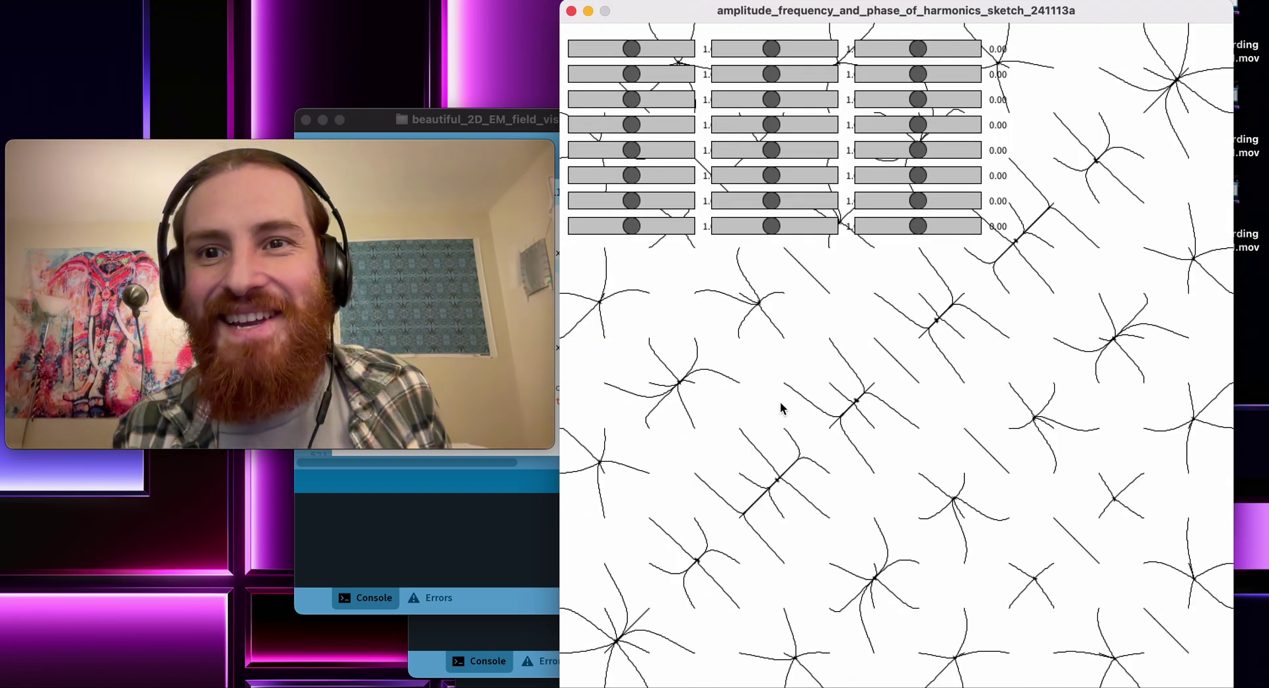
left_click_drag(632, 226, 558, 228)
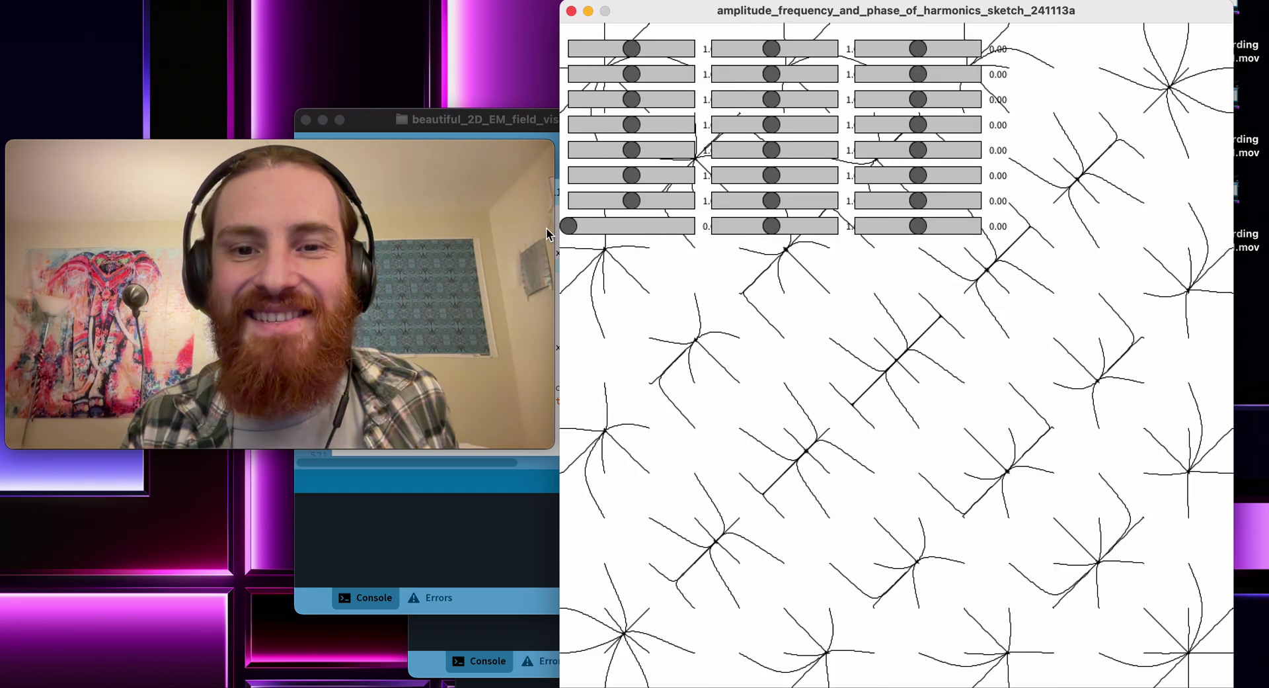
left_click(620, 202)
left_click_drag(620, 202, 548, 203)
left_click_drag(632, 175, 533, 170)
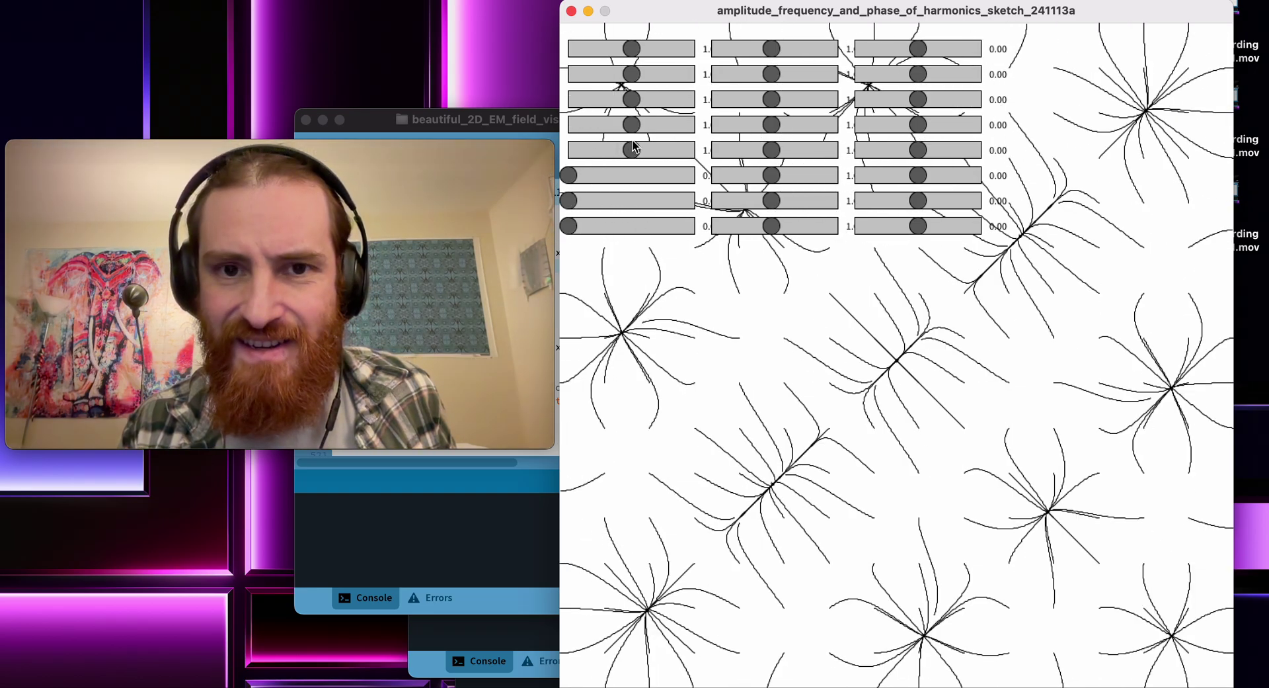
left_click_drag(634, 149, 532, 147)
left_click_drag(632, 124, 542, 124)
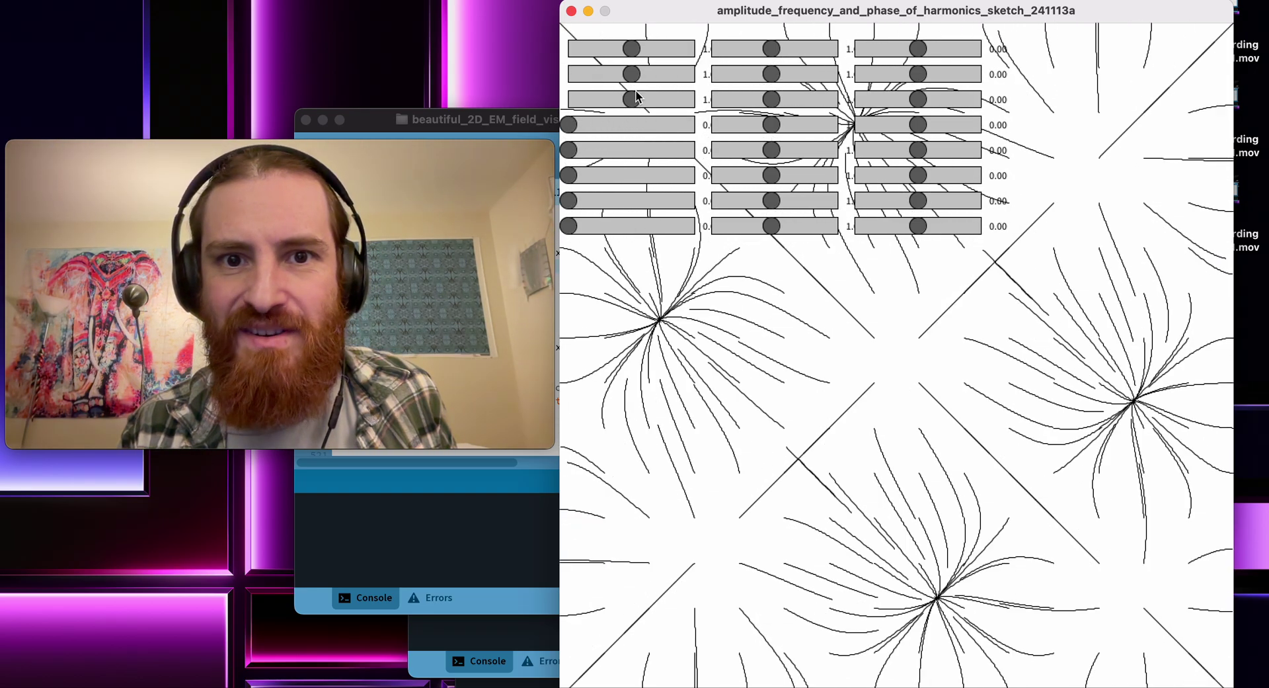
mouse_move(632, 99)
left_mouse_down()
mouse_move(537, 98)
mouse_move(570, 129)
left_mouse_up()
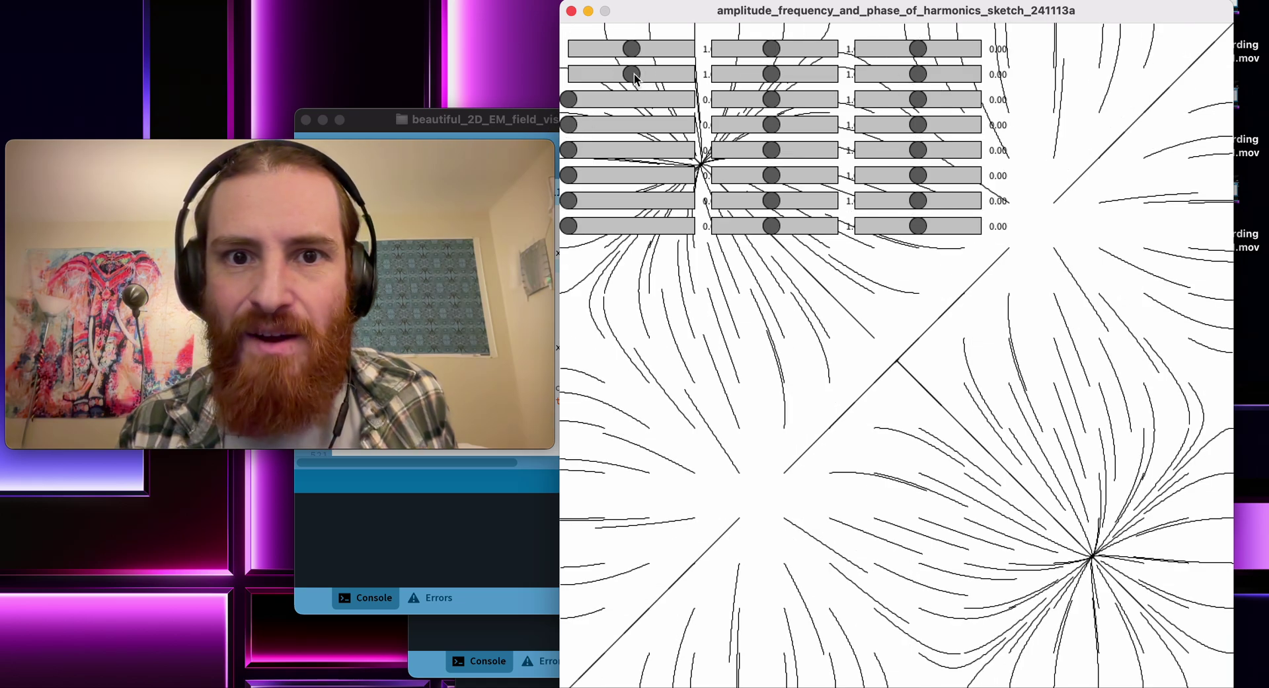
left_click_drag(633, 77, 558, 78)
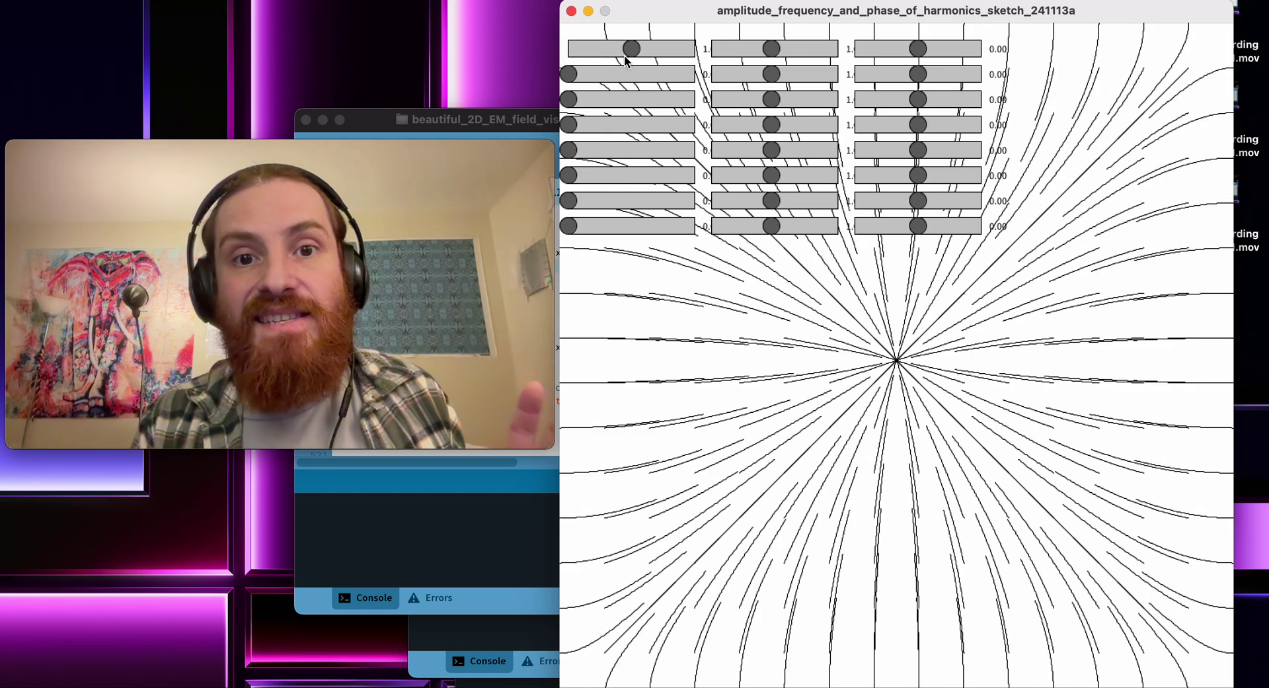
- Zero the first harmonic's amplitude, then briefly try harmonics 2 and 3 alone before zeroing them
mouse_move(632, 48)
left_mouse_down()
mouse_move(547, 51)
mouse_move(652, 79)
left_mouse_up()
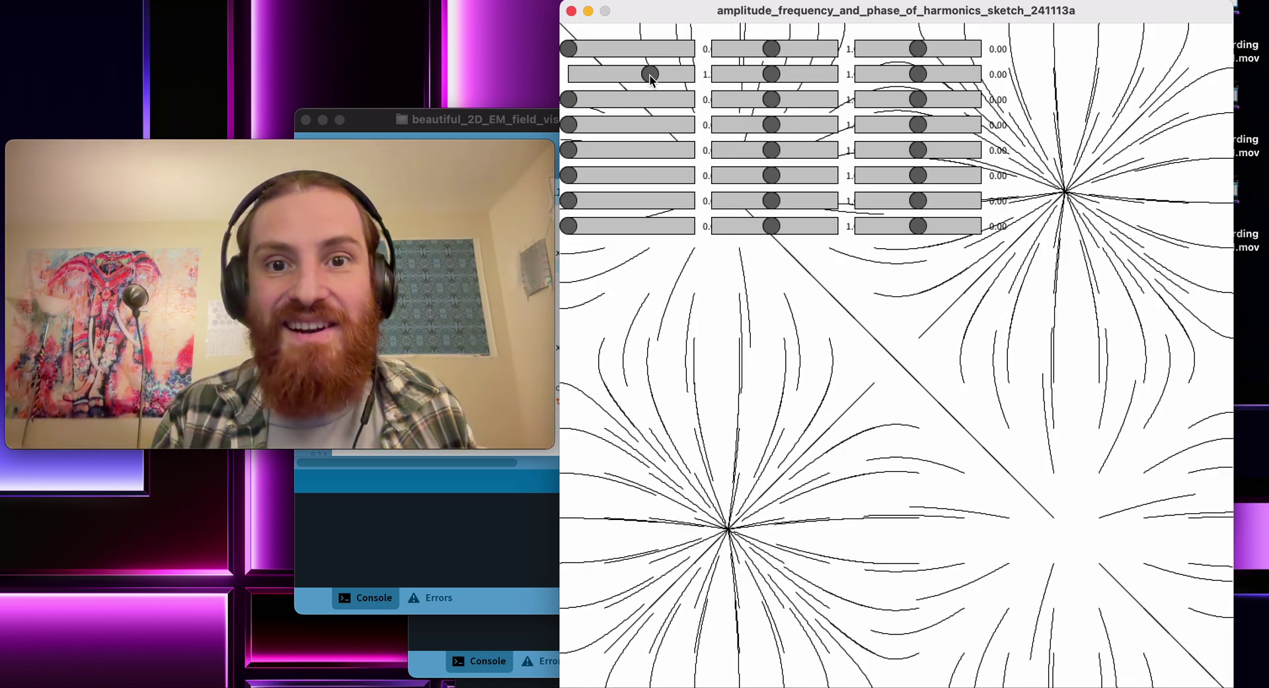
mouse_move(651, 76)
left_mouse_down()
mouse_move(568, 75)
mouse_move(633, 98)
left_mouse_up()
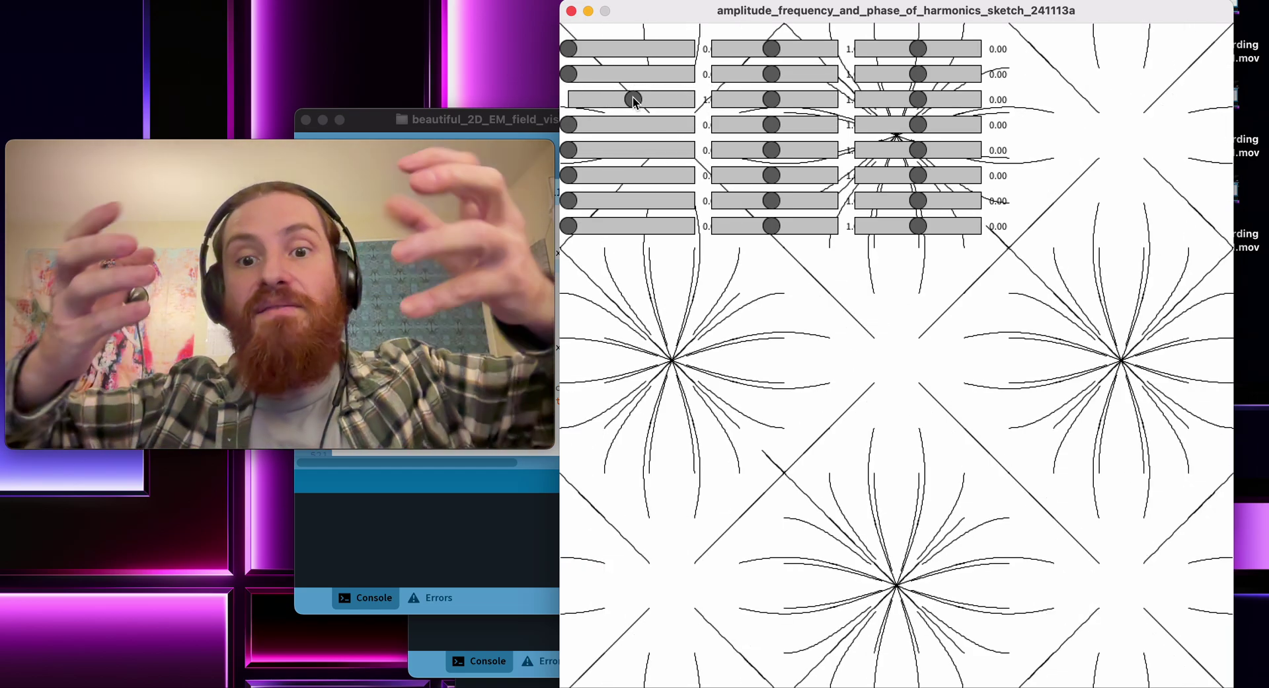
left_click_drag(633, 97, 555, 129)
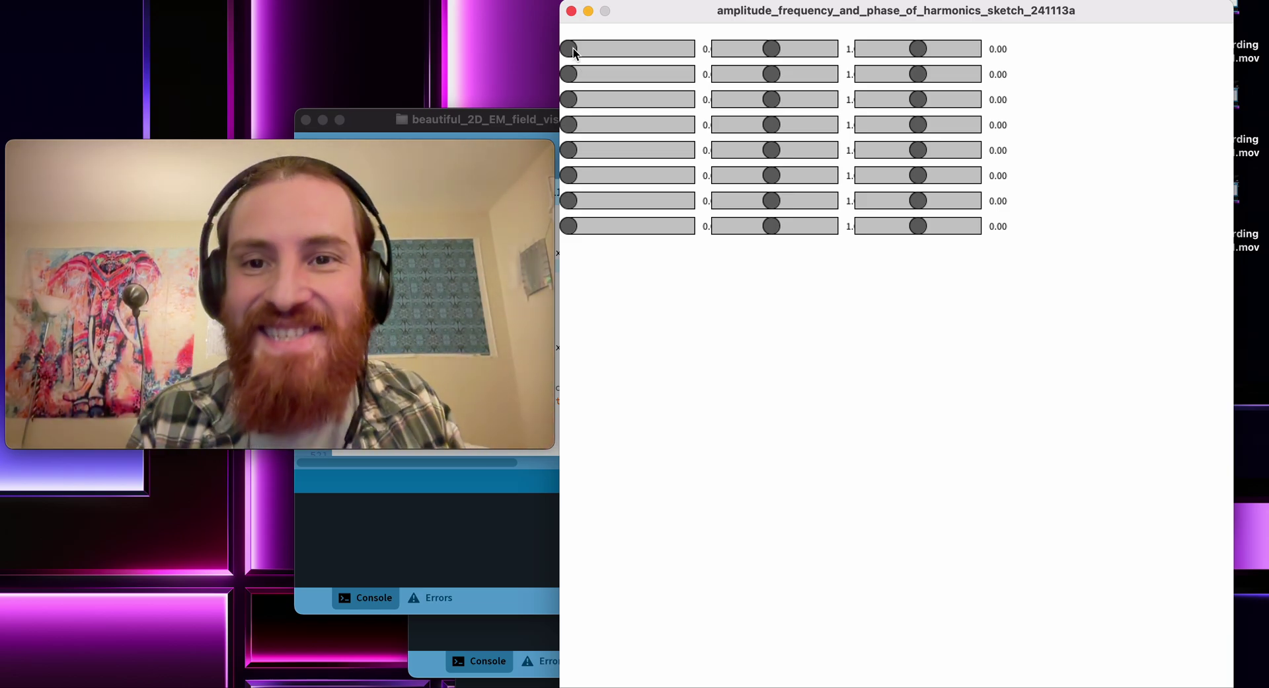
- Slide the first harmonic's amplitude back up to restore the field lines
left_click_drag(574, 49, 650, 50)
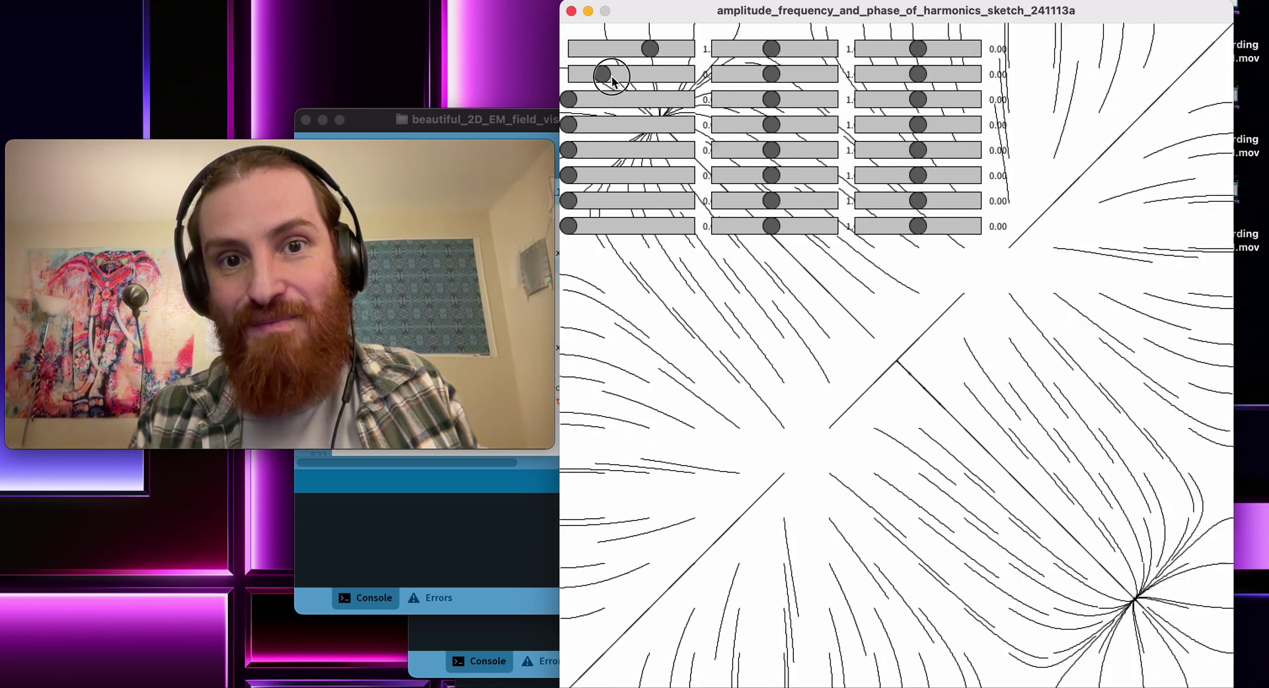
- Raise the second harmonic's amplitude, then lower it back partway
left_click_drag(614, 81, 613, 54)
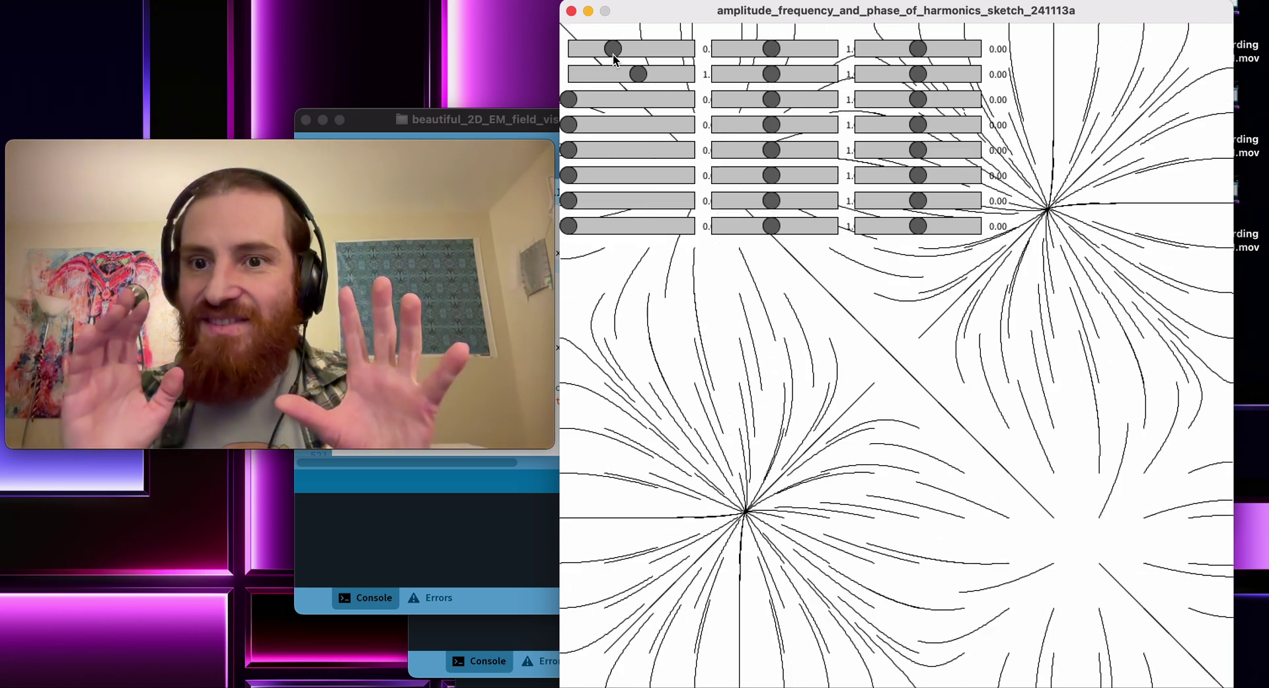
left_click_drag(633, 81, 607, 82)
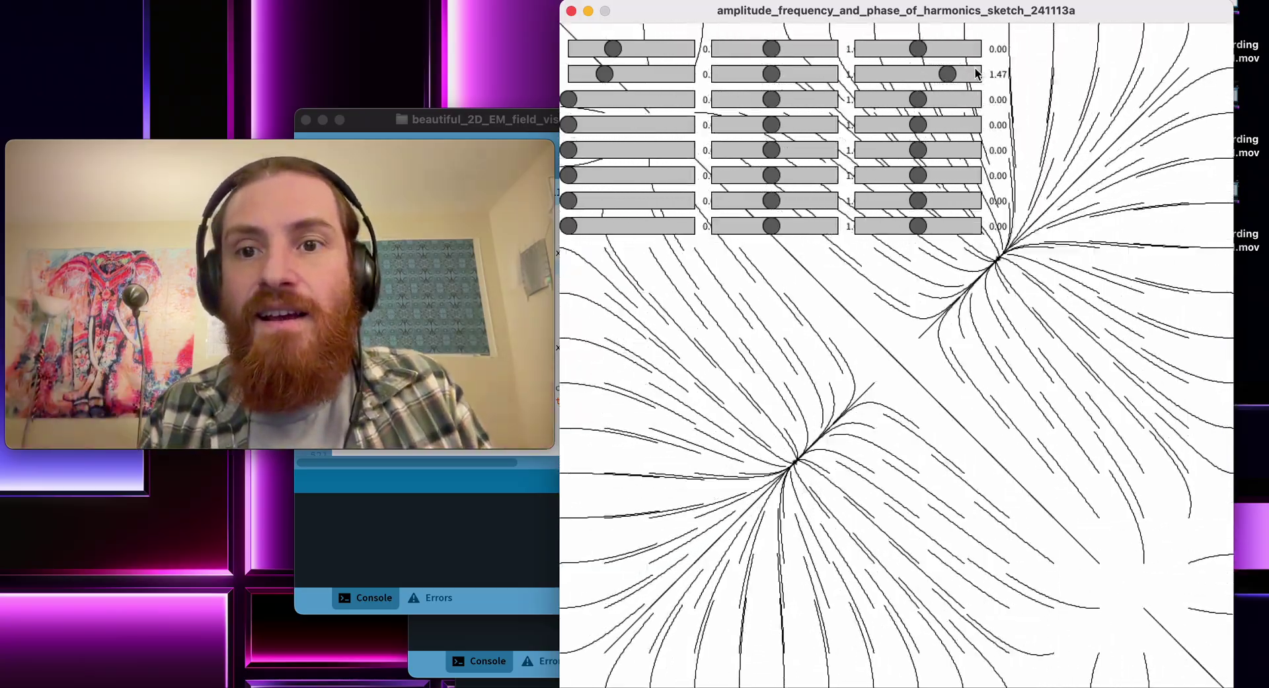
- Reset the second harmonic's phase offset to about -0.04 and lower its frequency
left_click_drag(949, 73, 920, 74)
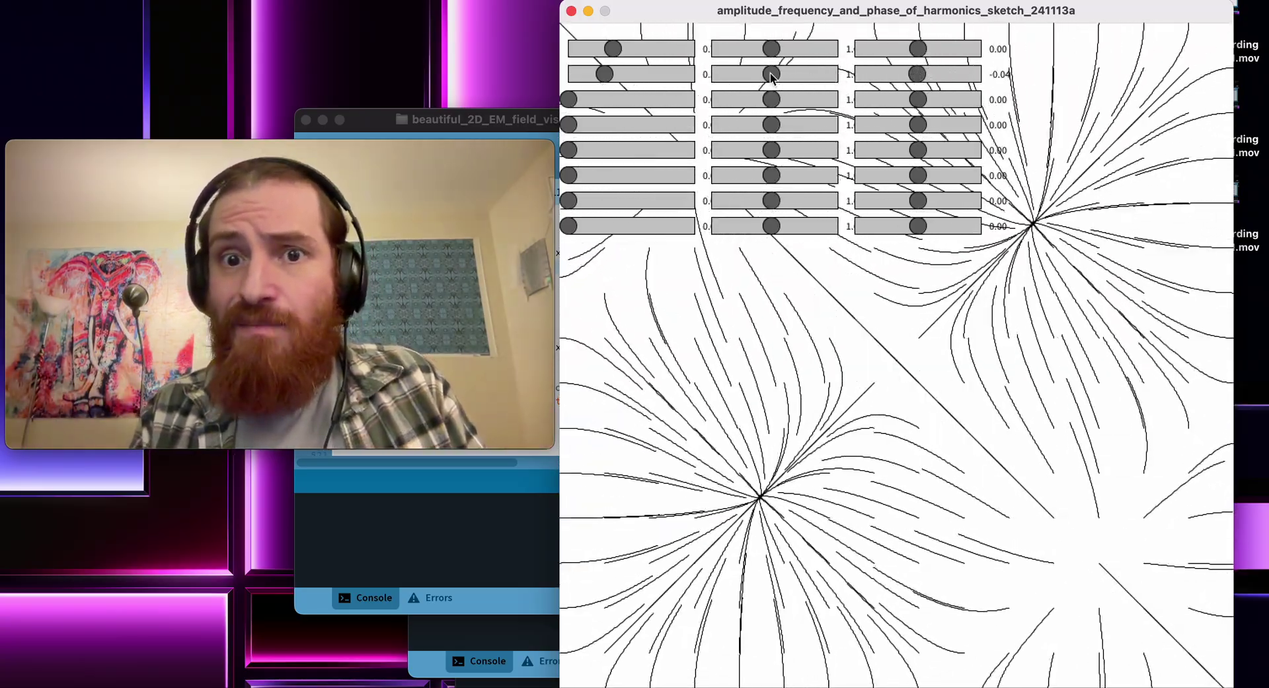
left_click_drag(772, 76, 747, 77)
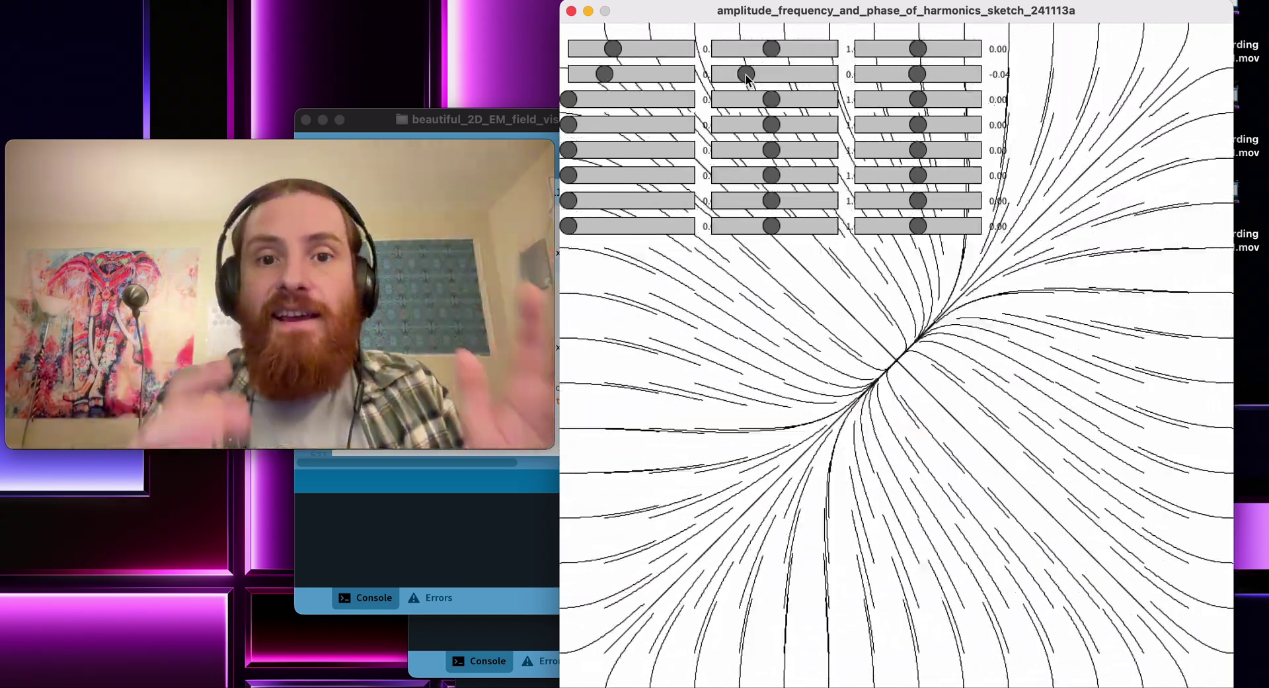
- Zero the second harmonic, raise the first, lower the third's frequency and amplitude, and lower the first's frequency
left_click(615, 99)
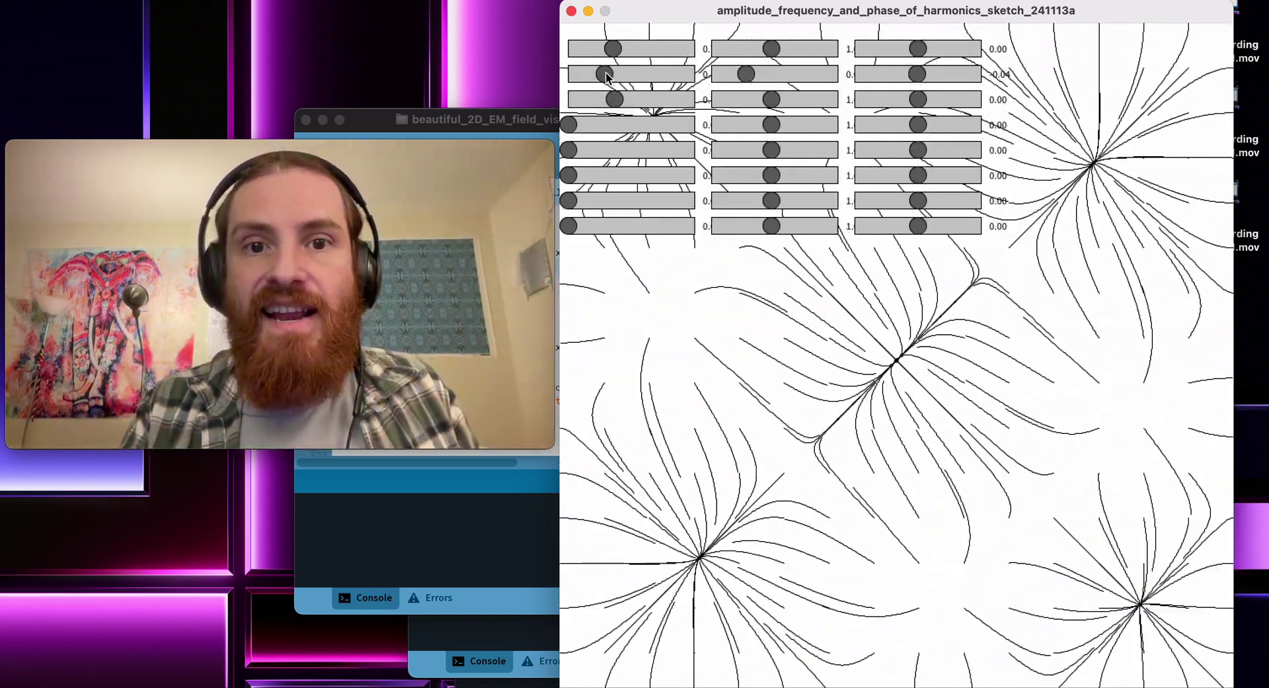
left_click_drag(607, 76, 560, 73)
left_click(634, 48)
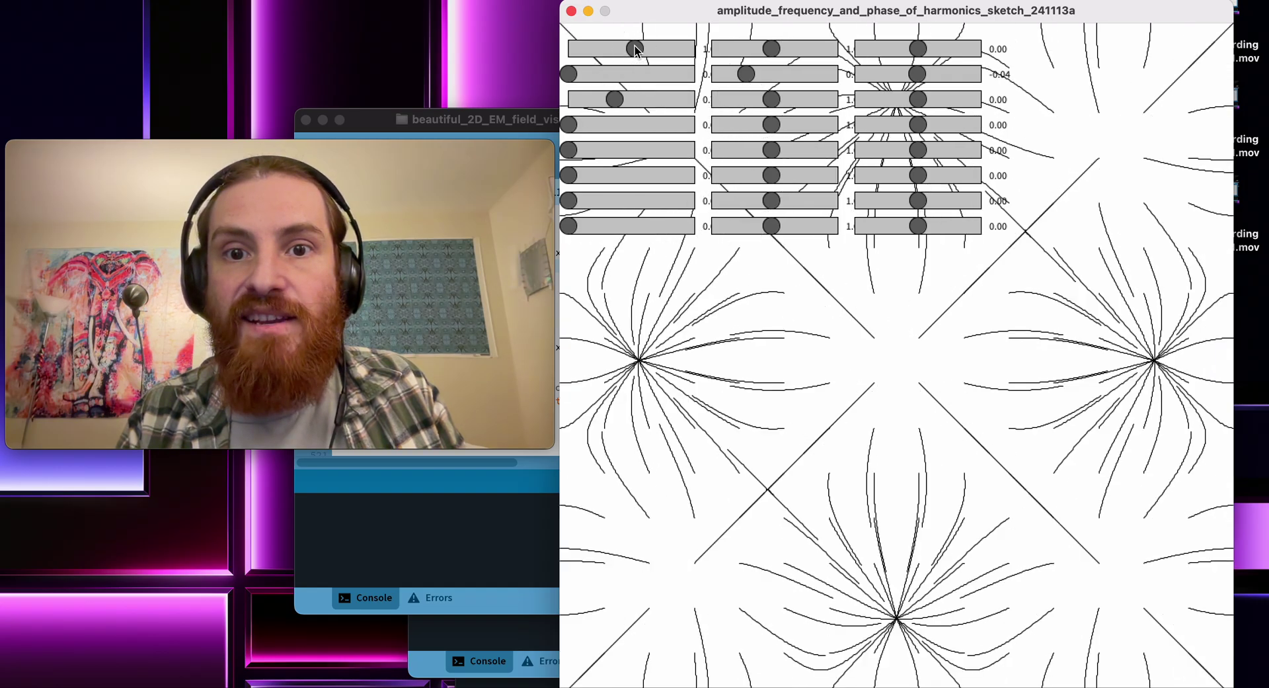
left_click(746, 97)
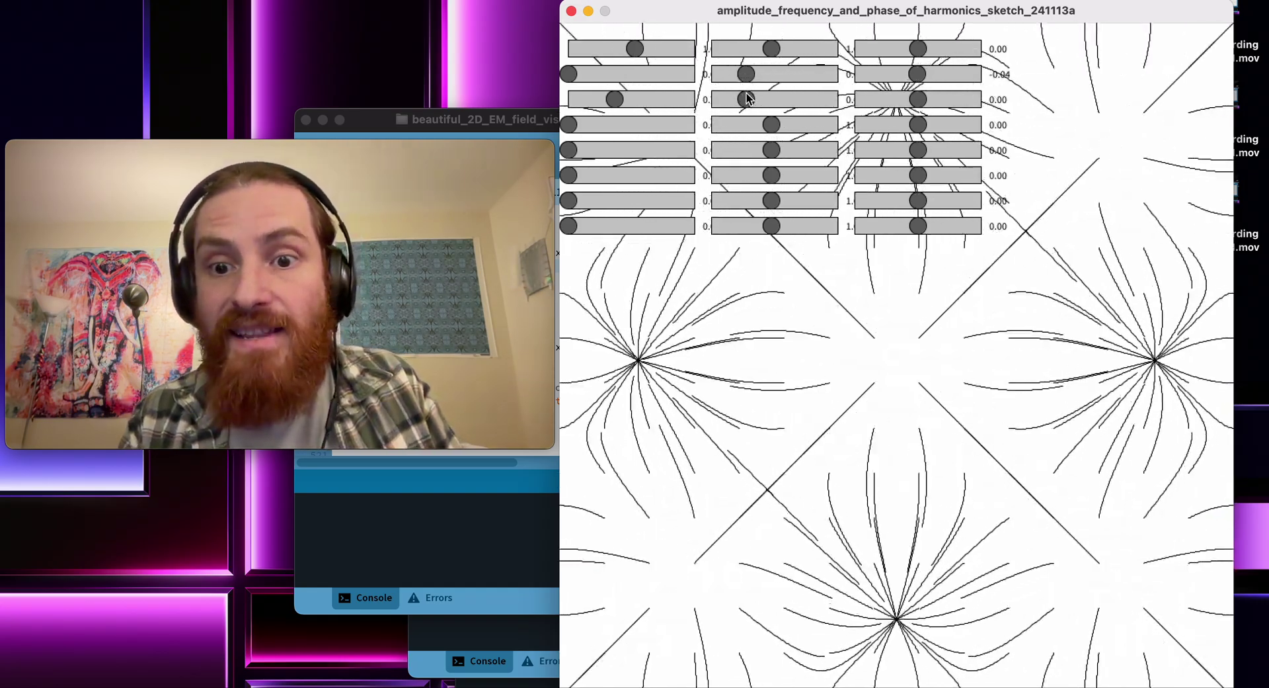
left_click_drag(614, 100, 581, 100)
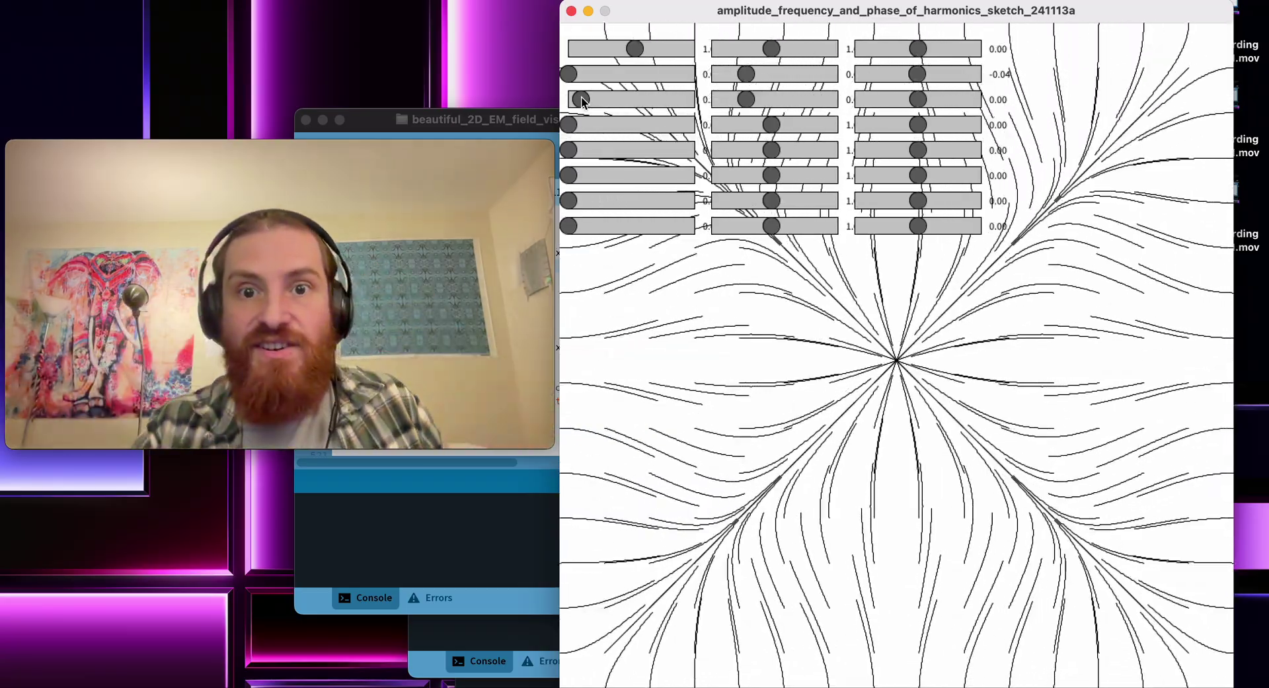
left_click(731, 51)
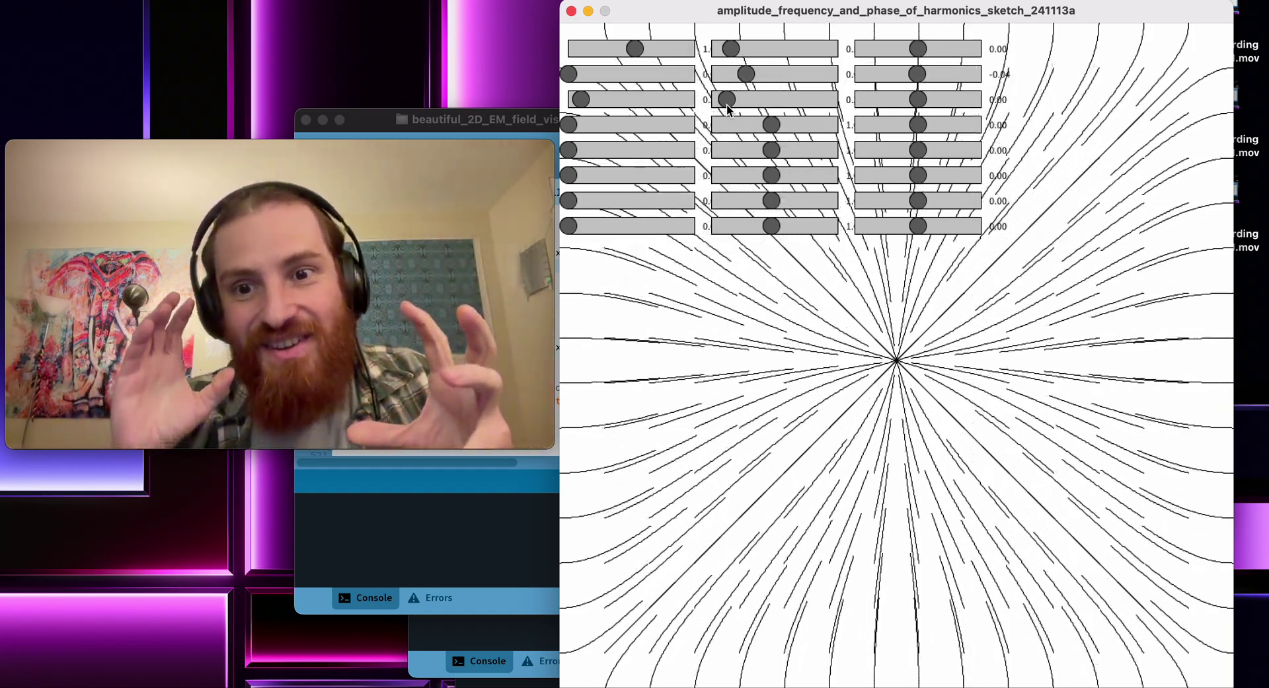
- Raise the fifth harmonic's amplitude, briefly try the fourth and sixth, then zero those two again
mouse_move(532, 150)
left_click(572, 154)
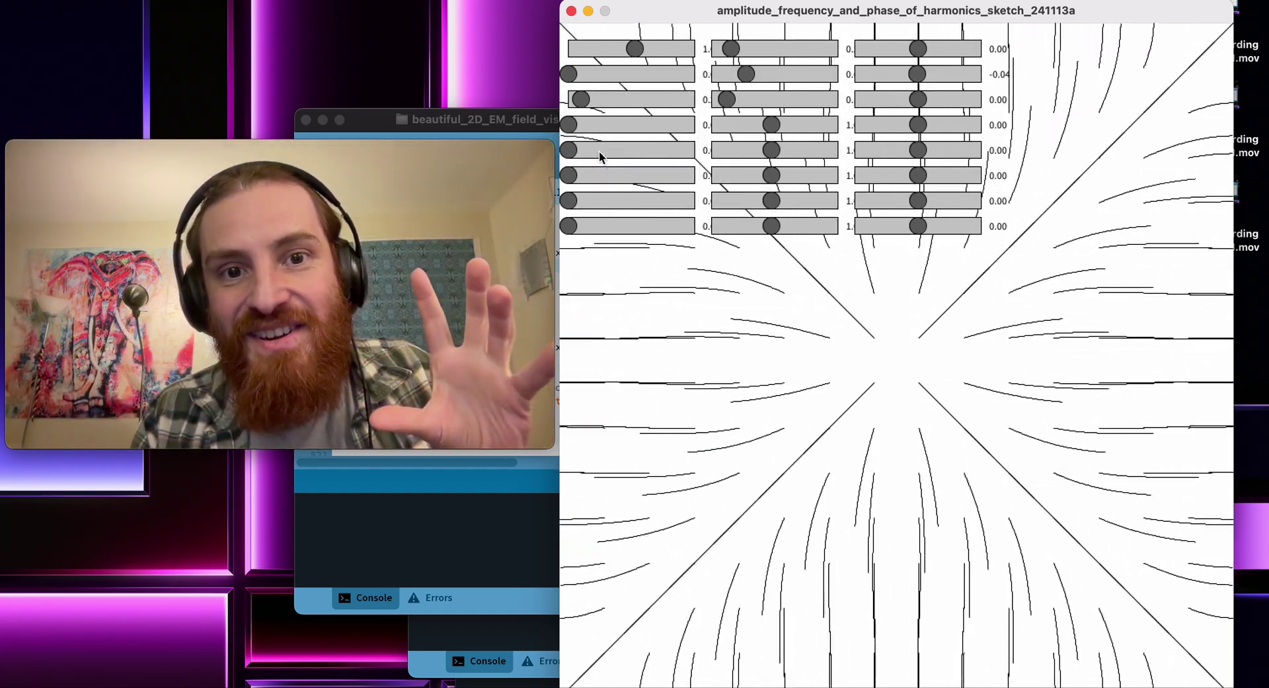
left_click_drag(591, 153, 610, 153)
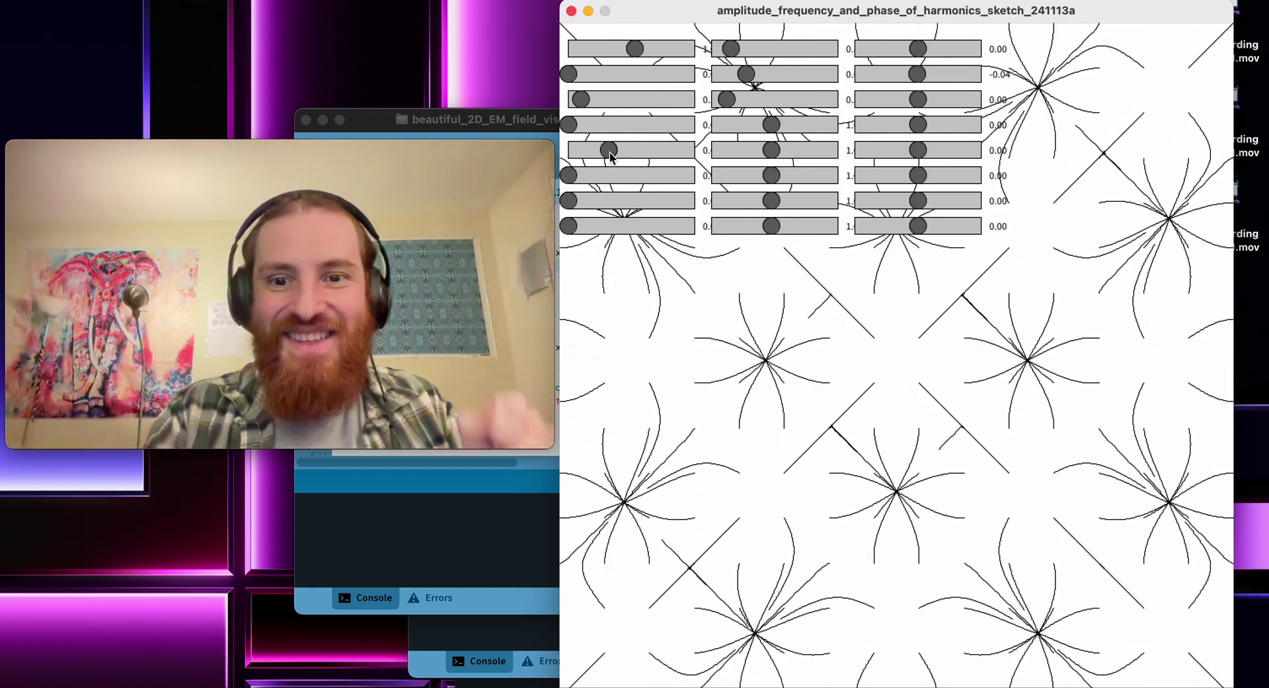
left_click_drag(568, 125, 614, 125)
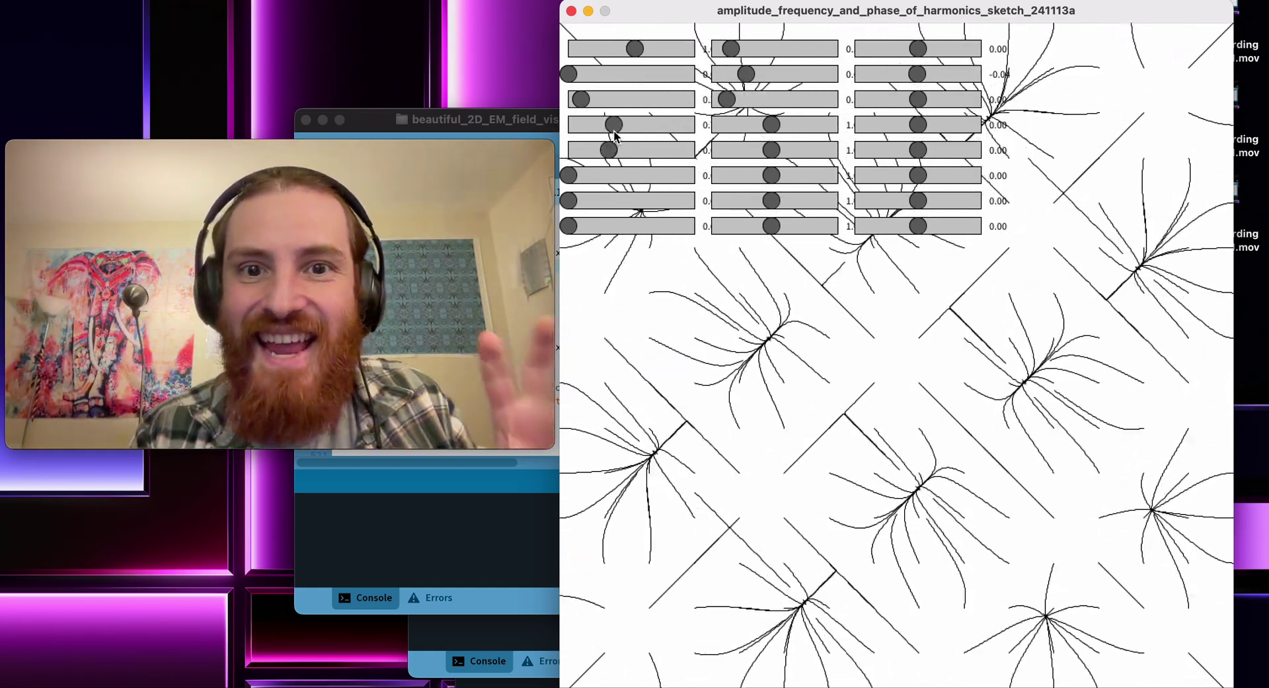
left_click_drag(569, 178, 605, 201)
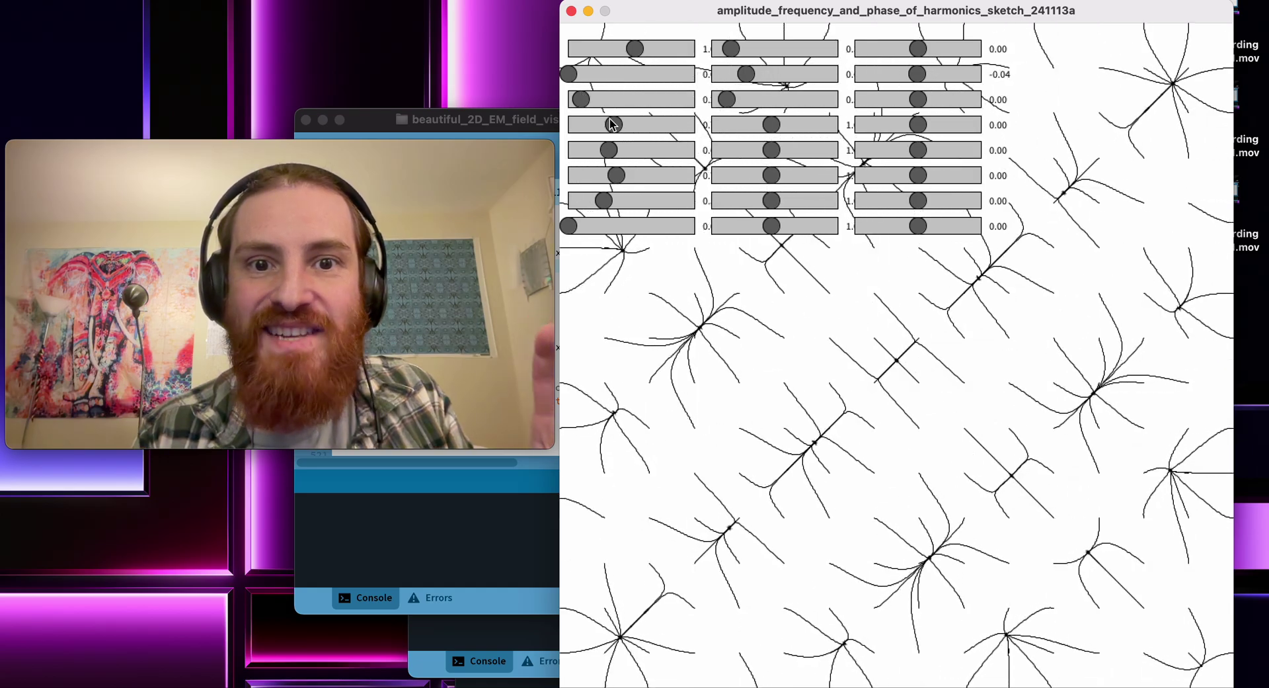
left_click_drag(614, 124, 554, 125)
left_click_drag(616, 175, 547, 176)
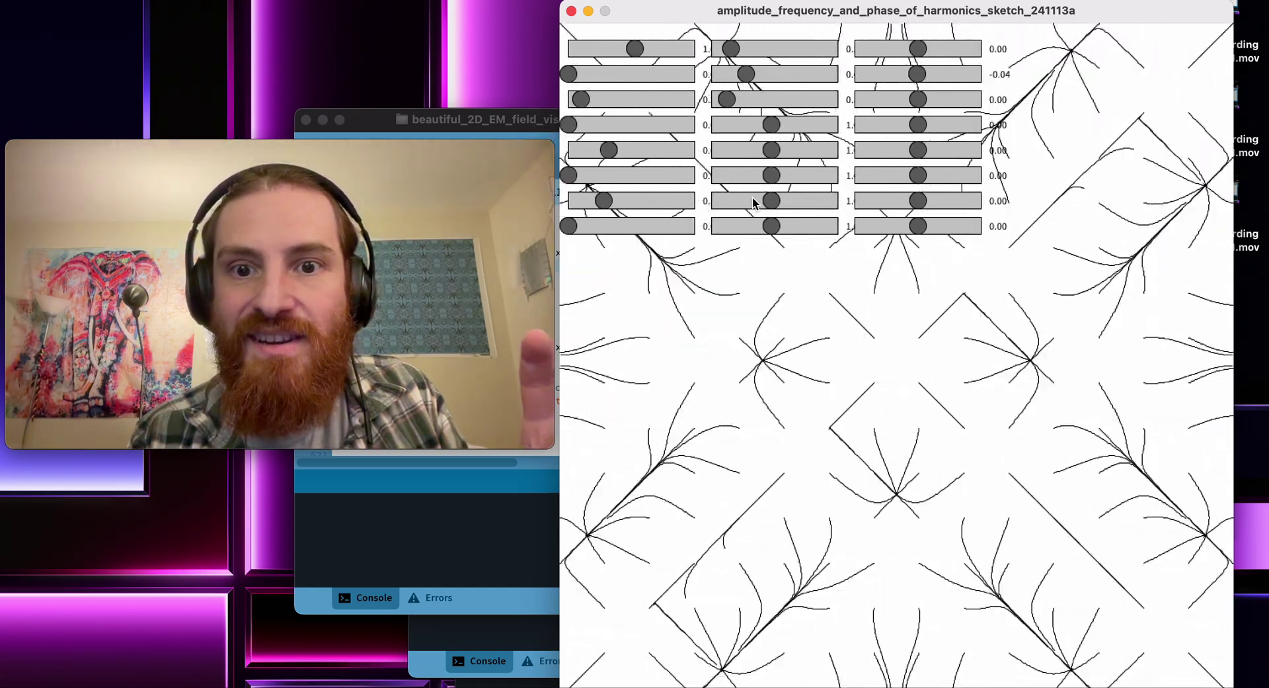
- Raise the sixth harmonic's frequency and set its phase offset to 1.26
left_click_drag(772, 176, 813, 176)
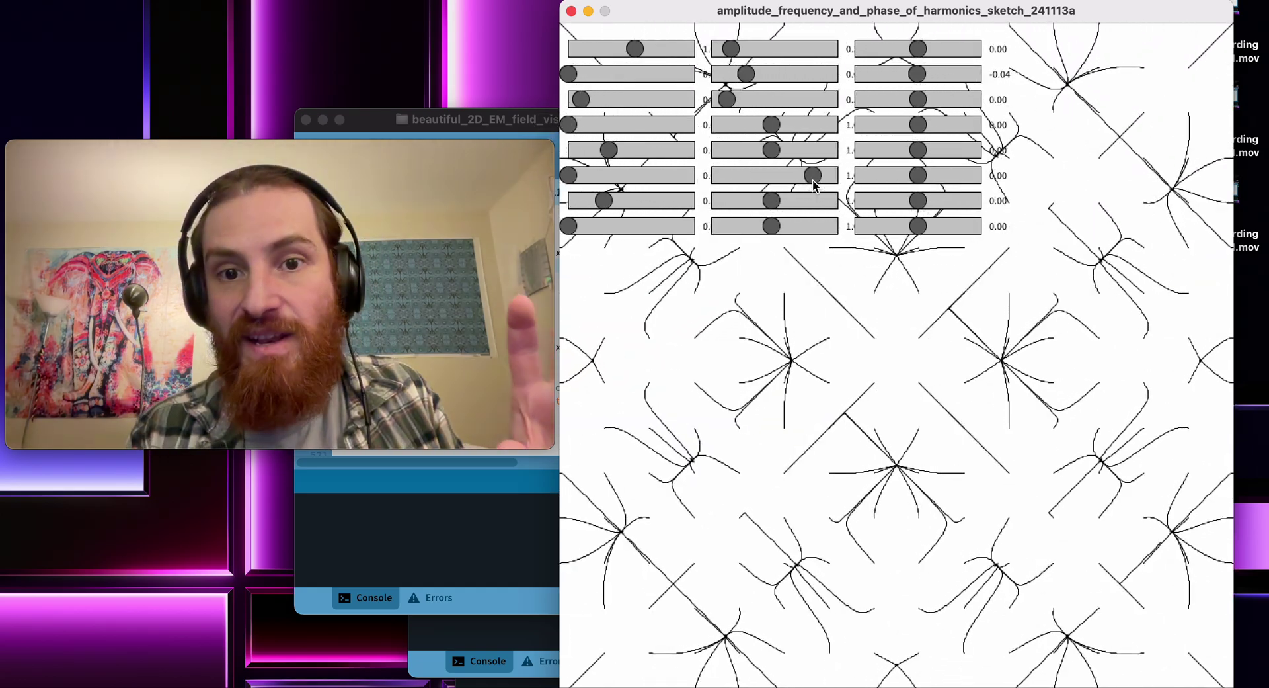
left_click(882, 175)
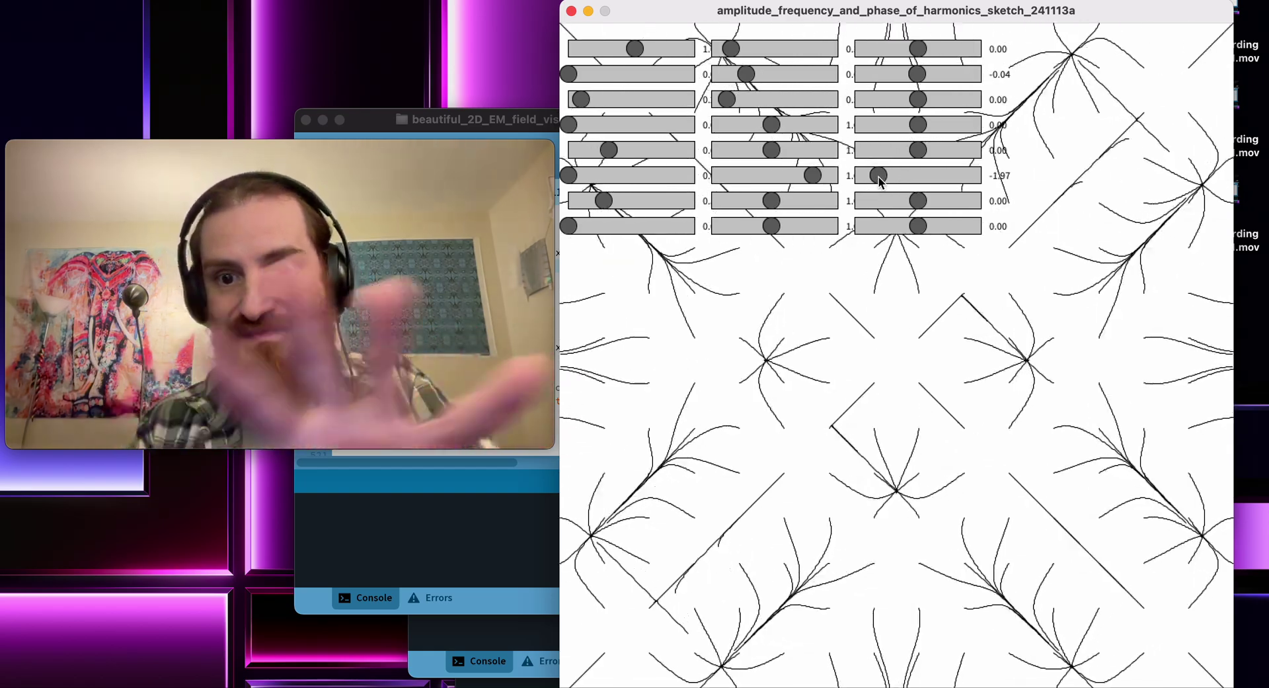
left_click(944, 176)
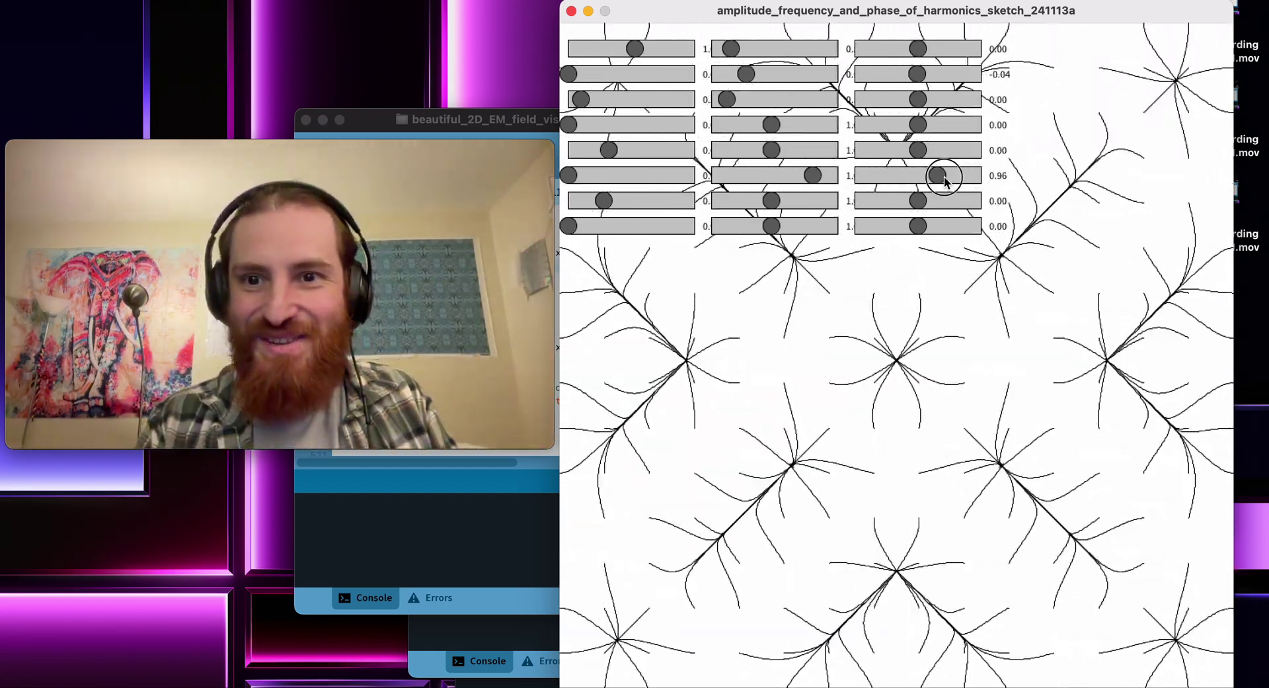
- Raise the second harmonic's amplitude, then lower the first, drop the fifth to minimum, and lower the second
left_click_drag(568, 75, 670, 77)
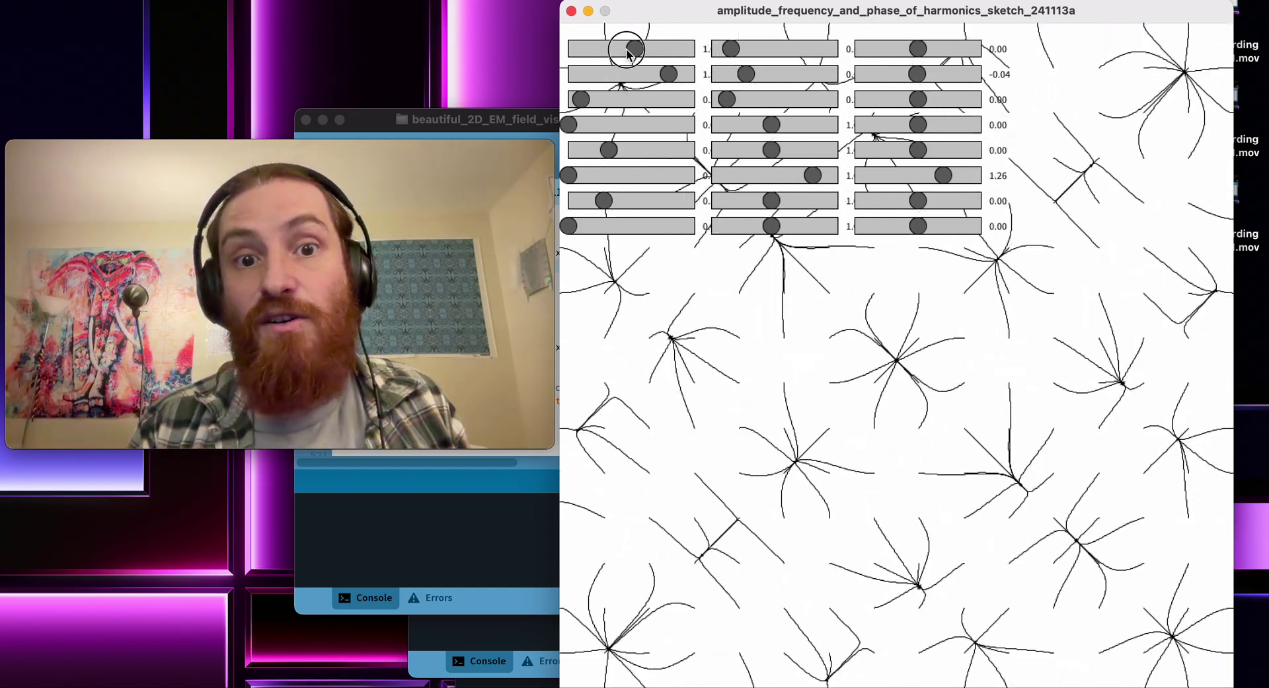
mouse_move(635, 49)
left_mouse_down()
mouse_move(579, 50)
mouse_move(655, 50)
left_mouse_up()
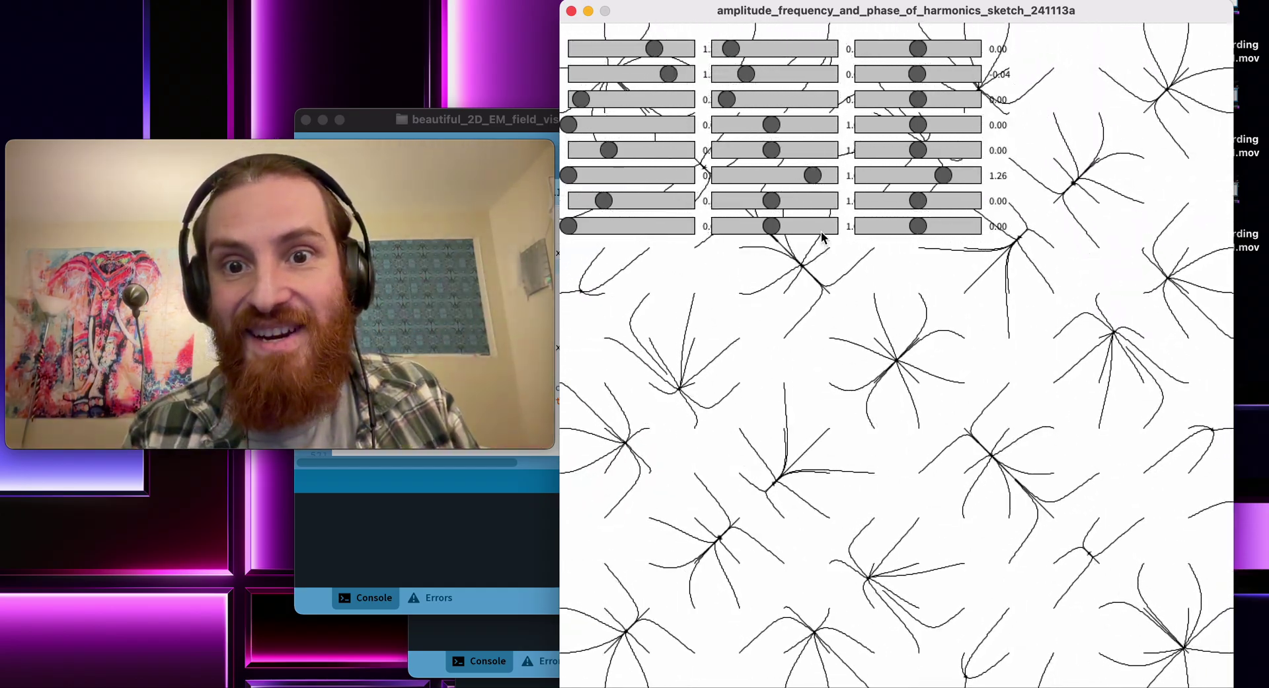
left_click_drag(615, 150, 591, 151)
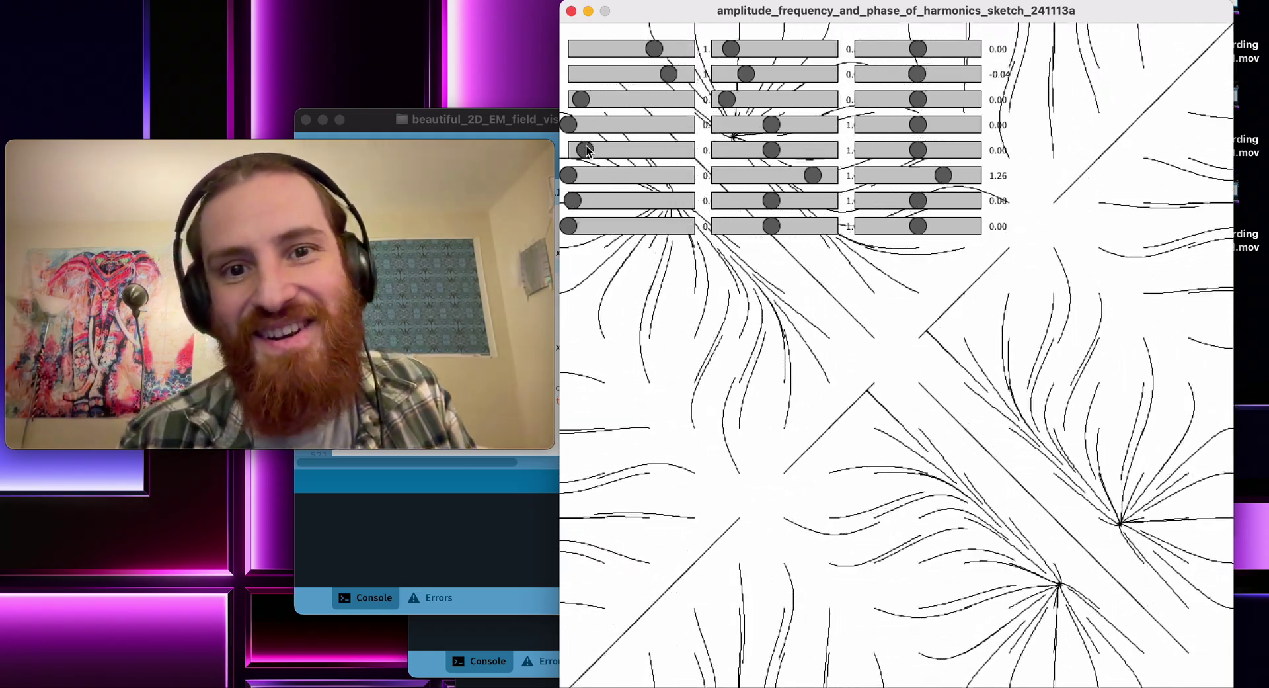
left_click_drag(586, 150, 558, 151)
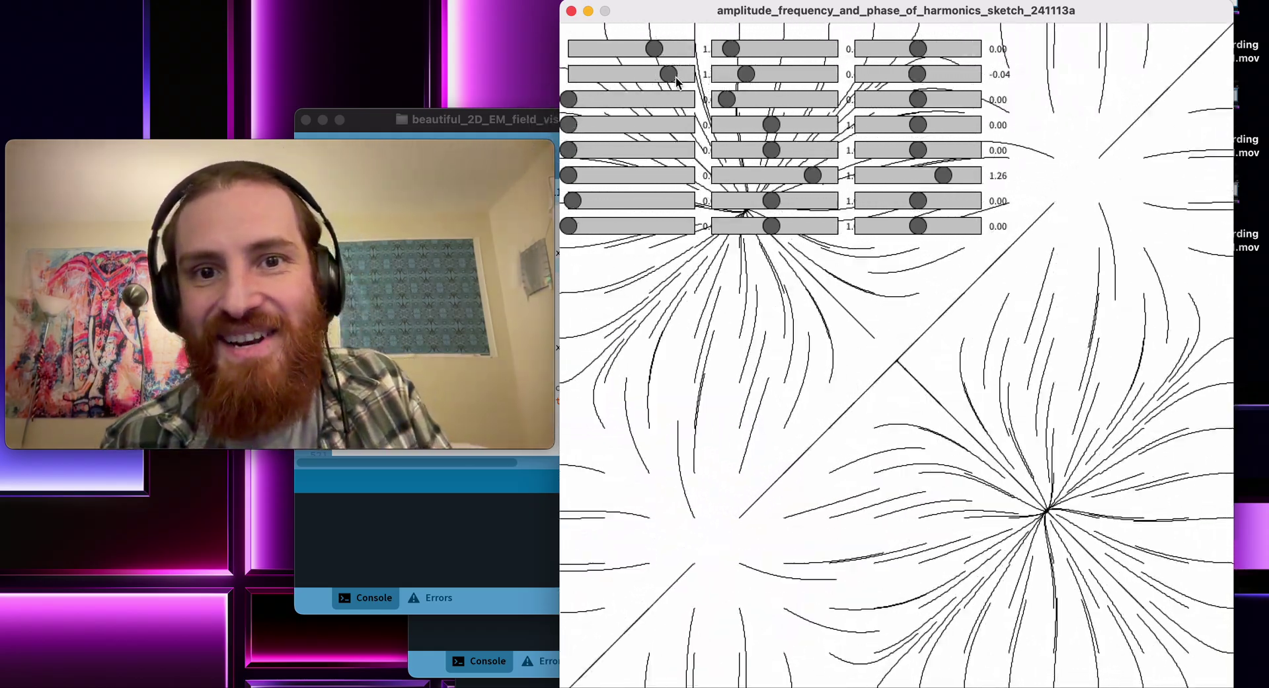
left_click_drag(676, 80, 597, 81)
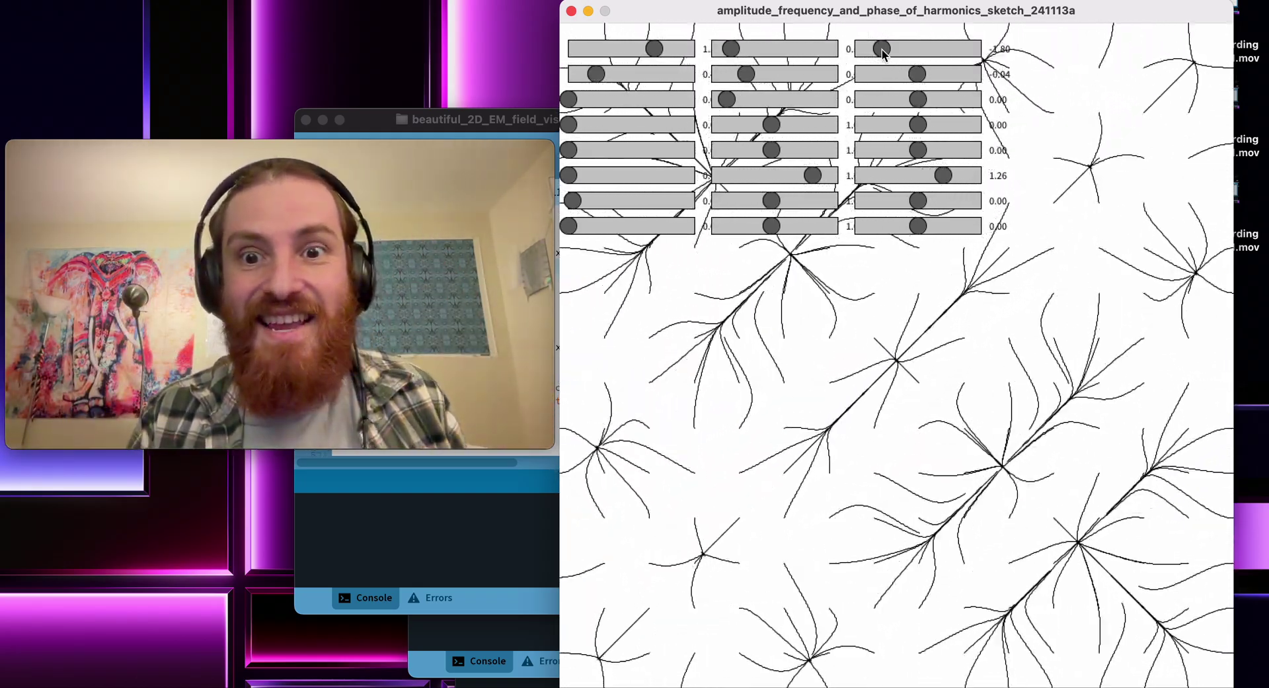
- Close the harmonics sketch window and move the EM visualizer editor aside
left_click(684, 13)
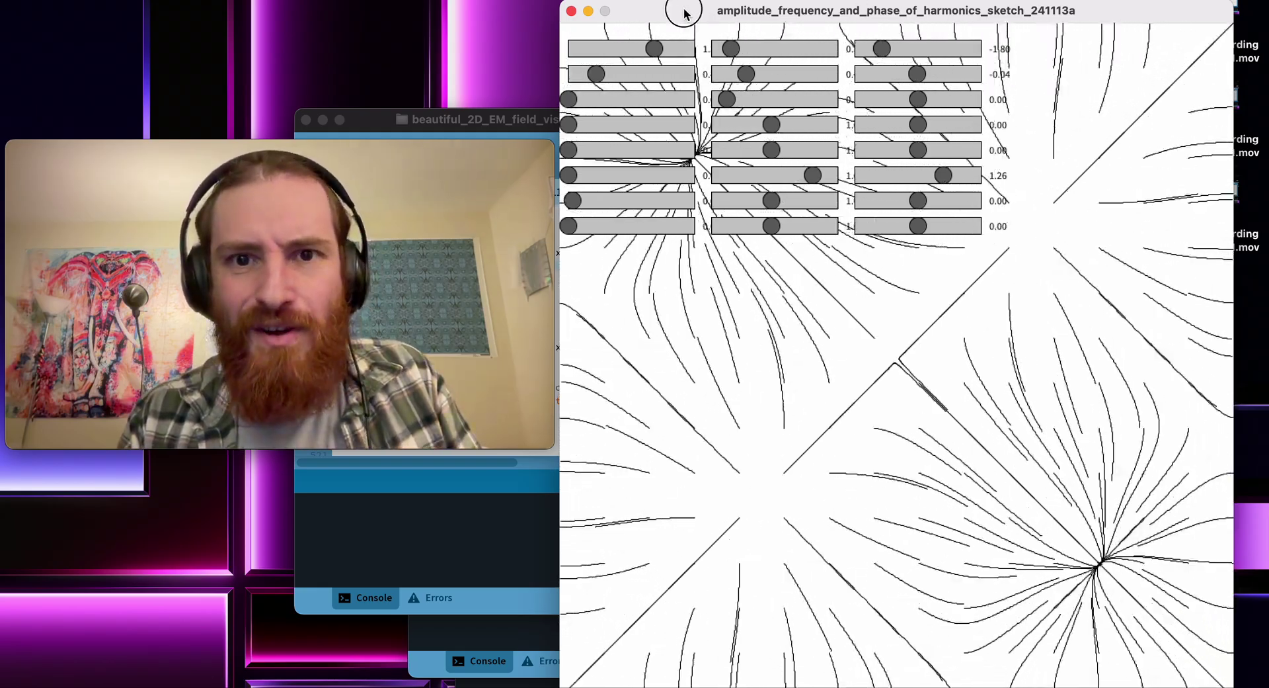
left_click(572, 10)
left_click_drag(620, 126, 873, 116)
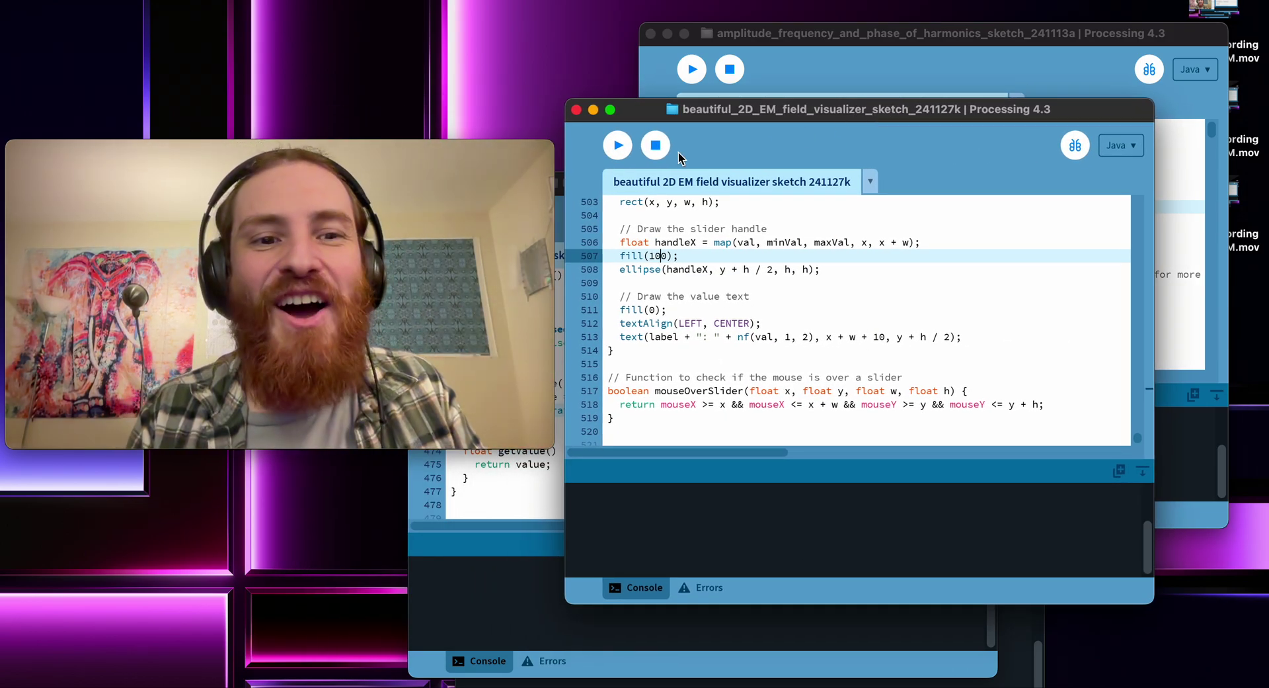
- Run the beautiful_2D_EM_field_visualizer_sketch_241127k sketch and reposition its window into view
left_click(615, 146)
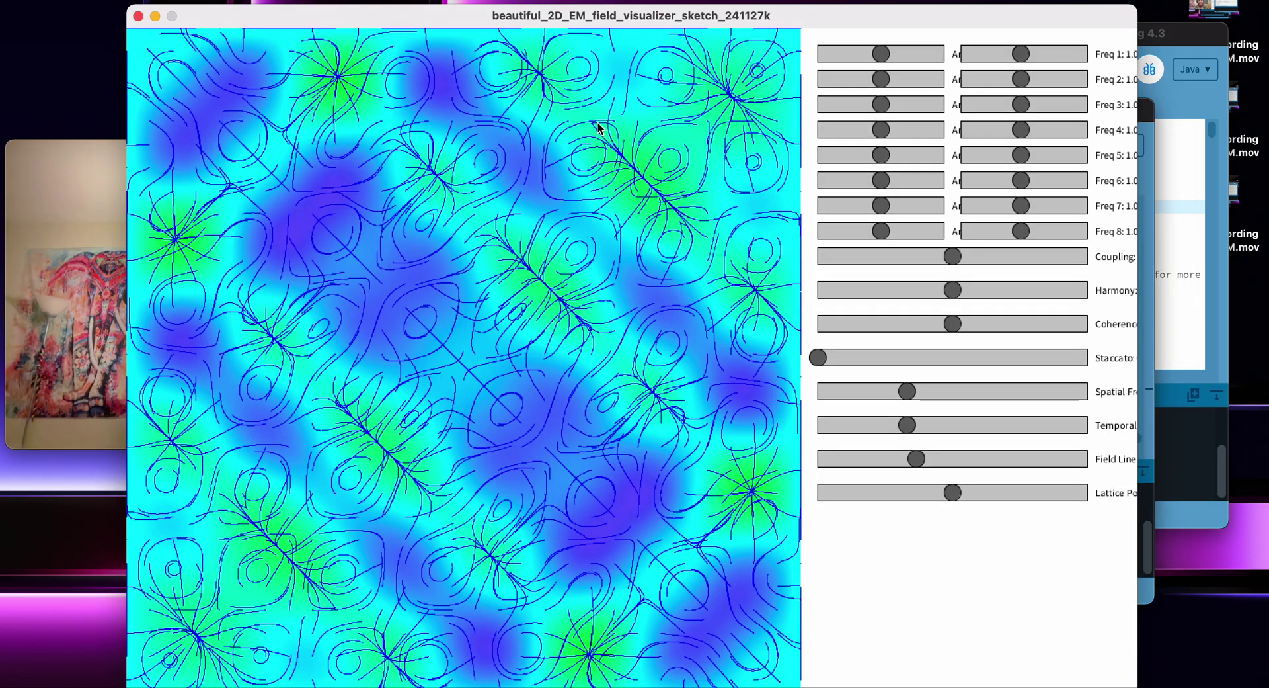
mouse_move(456, 15)
left_mouse_down()
mouse_move(763, 15)
mouse_move(749, 0)
left_mouse_up()
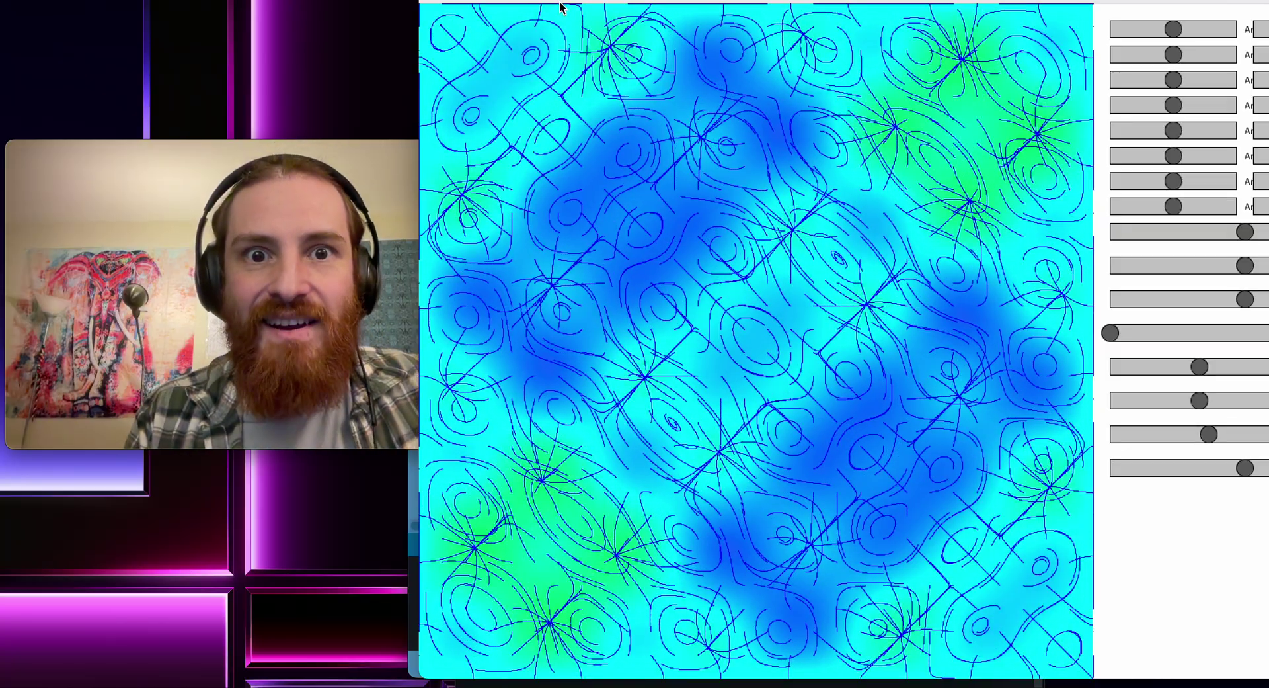
mouse_move(560, 7)
left_mouse_down()
mouse_move(617, 8)
mouse_move(426, 8)
left_mouse_up()
left_click(72, 267)
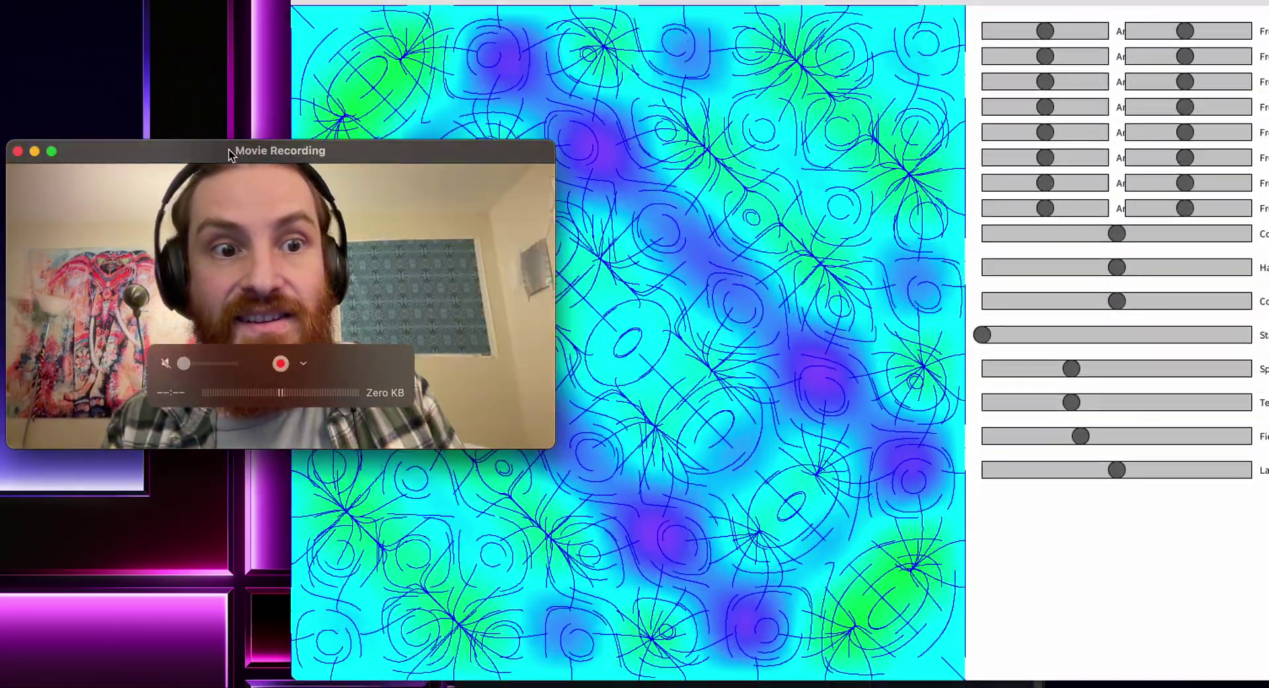
mouse_move(555, 240)
left_mouse_down()
mouse_move(323, 240)
mouse_move(294, 167)
mouse_move(266, 163)
left_mouse_up()
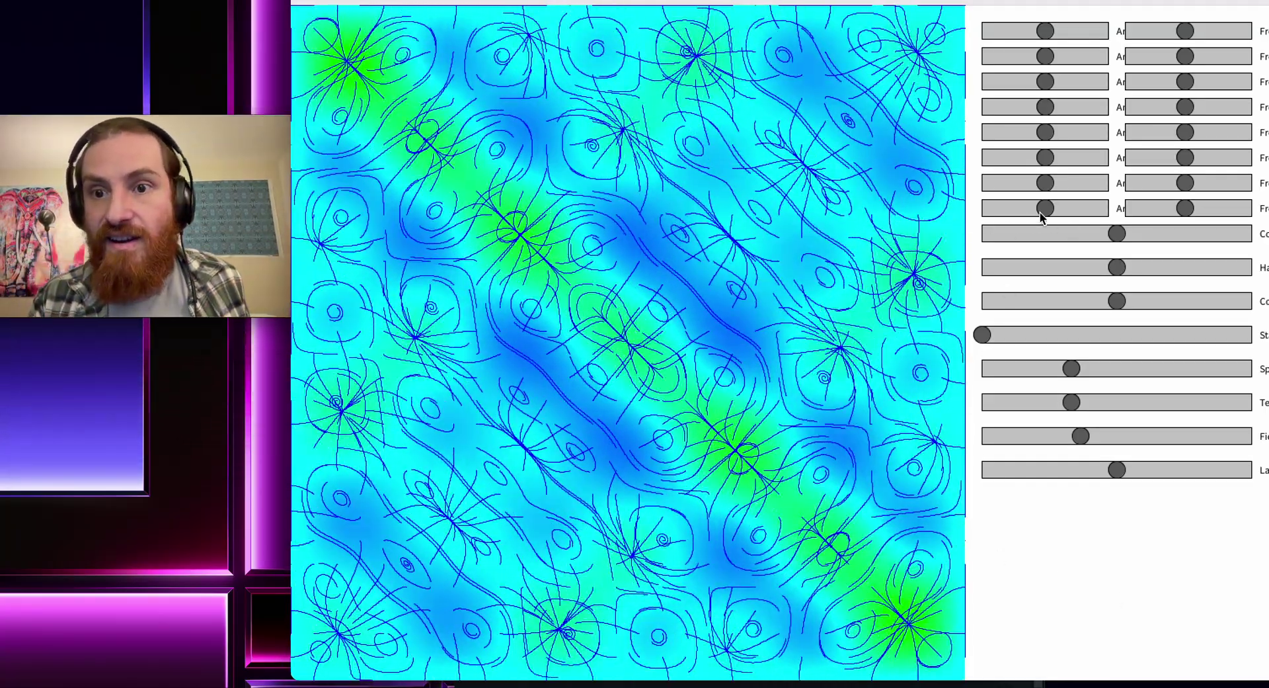
- Drop amplitudes 8 through 3 to minimum, lower amplitude 2, and reduce the Field Line setting
left_click_drag(1042, 212, 968, 212)
left_click_drag(1046, 175, 971, 183)
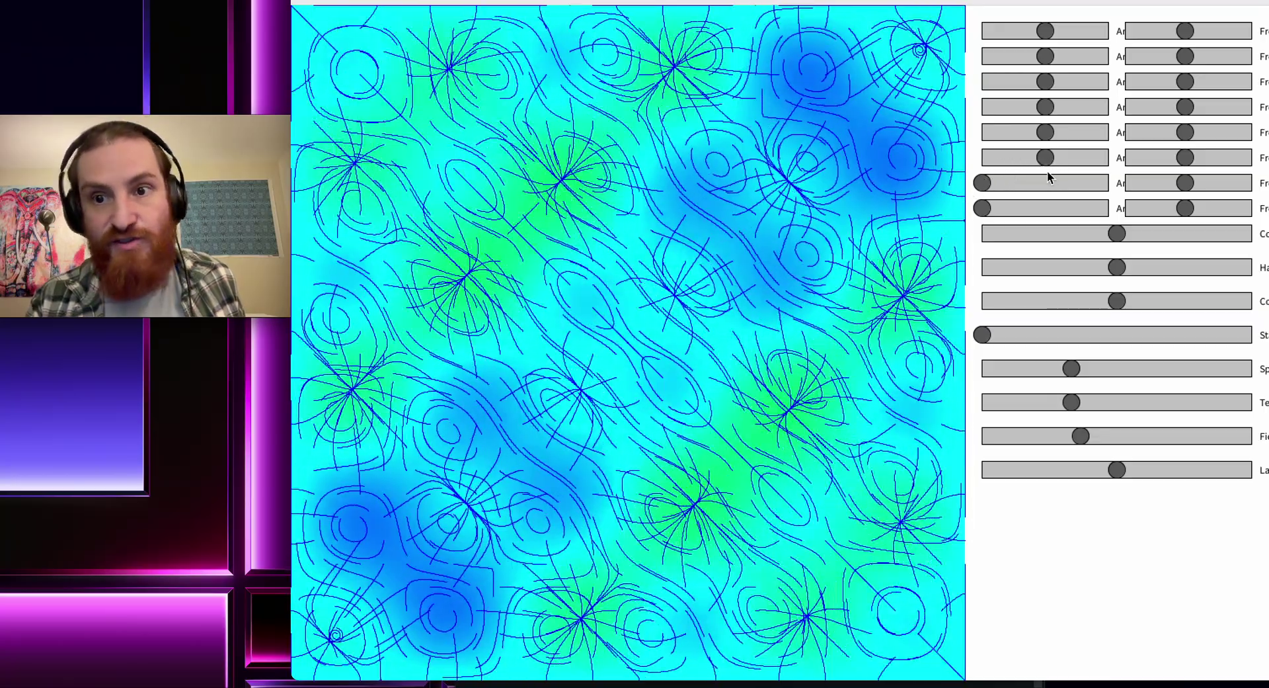
left_click_drag(1045, 159, 961, 163)
left_click_drag(1043, 133, 953, 132)
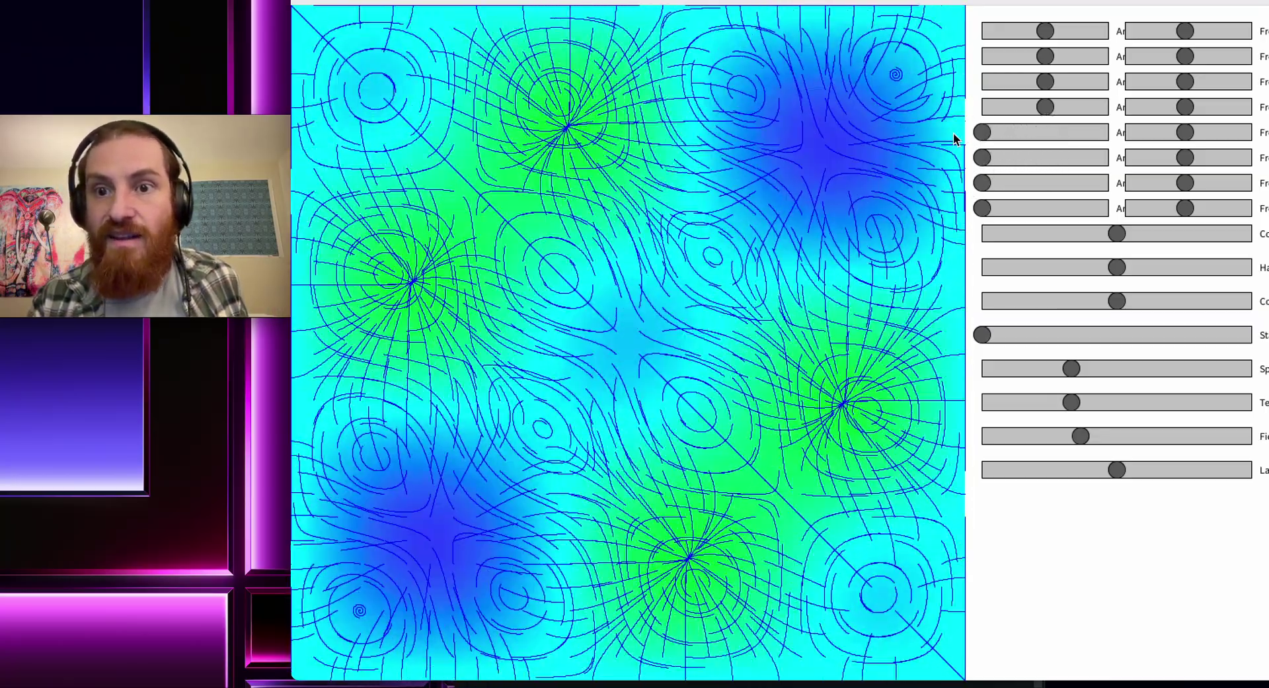
left_click_drag(1049, 105, 968, 81)
left_click_drag(1043, 57, 1007, 62)
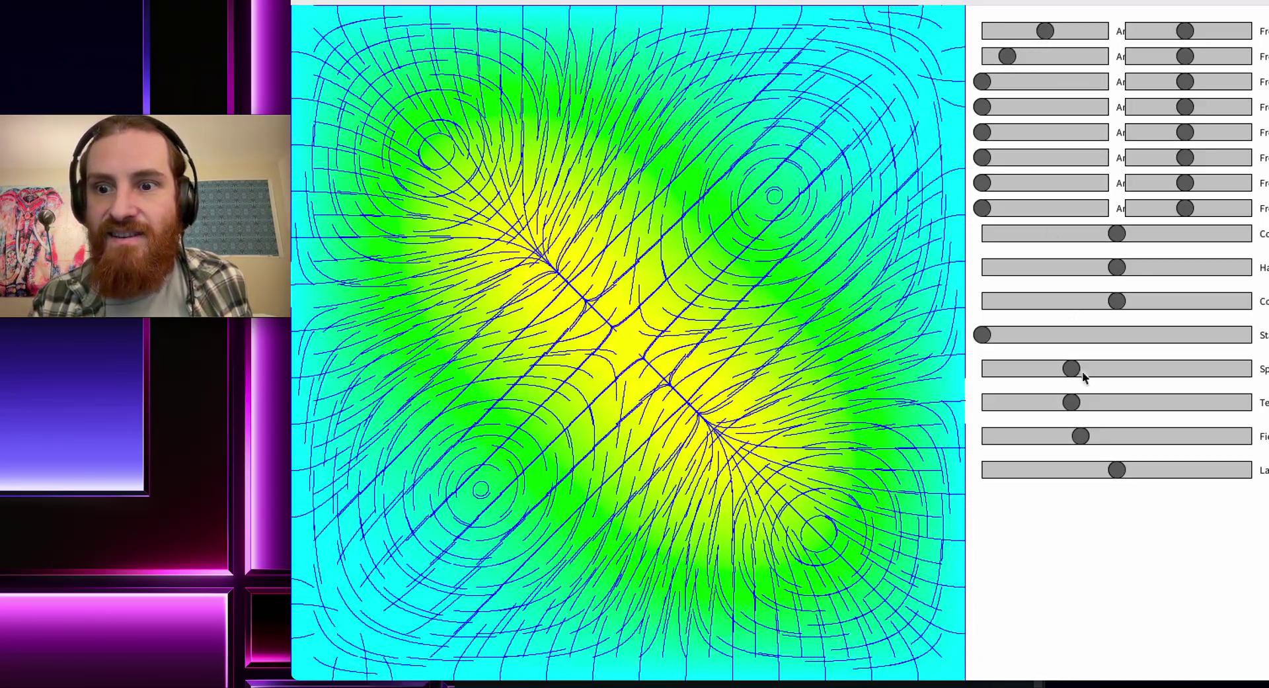
left_click_drag(1082, 436, 1016, 444)
- Nudge the Lattice slider, lower the first frequency, and raise the fifth amplitude to mid-range
mouse_move(1120, 472)
left_mouse_down()
mouse_move(1049, 470)
mouse_move(1227, 470)
mouse_move(1114, 486)
left_mouse_up()
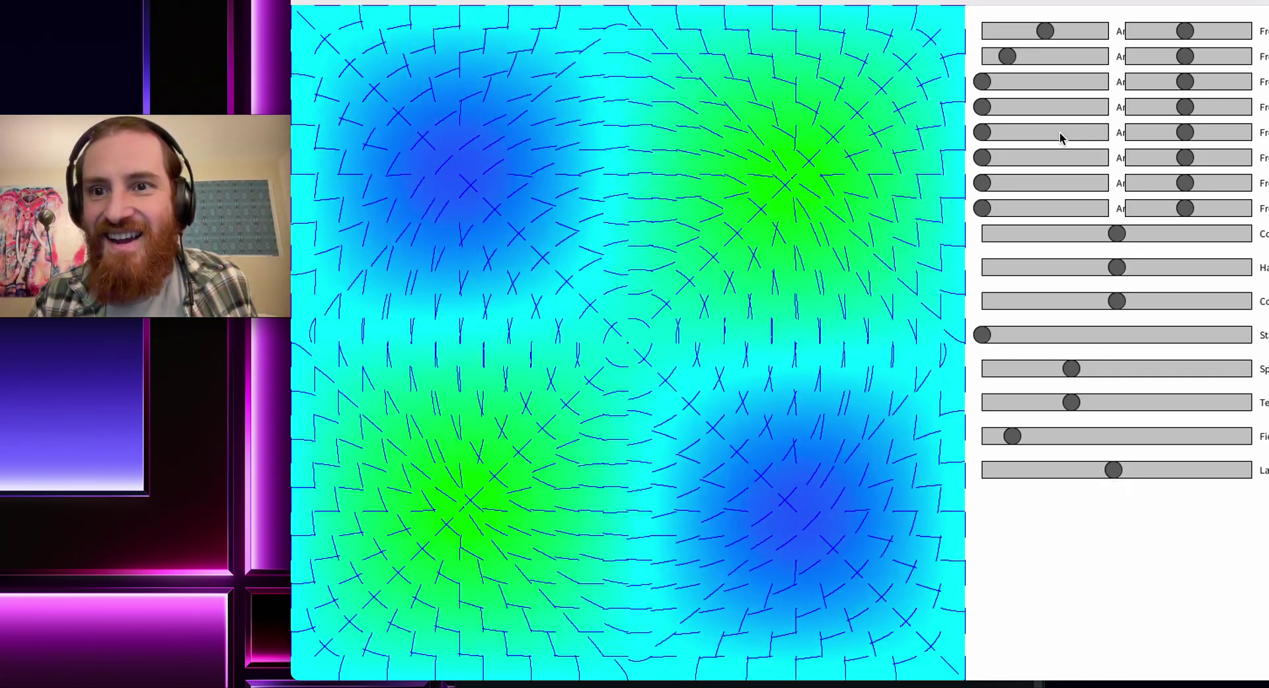
left_click(1153, 25)
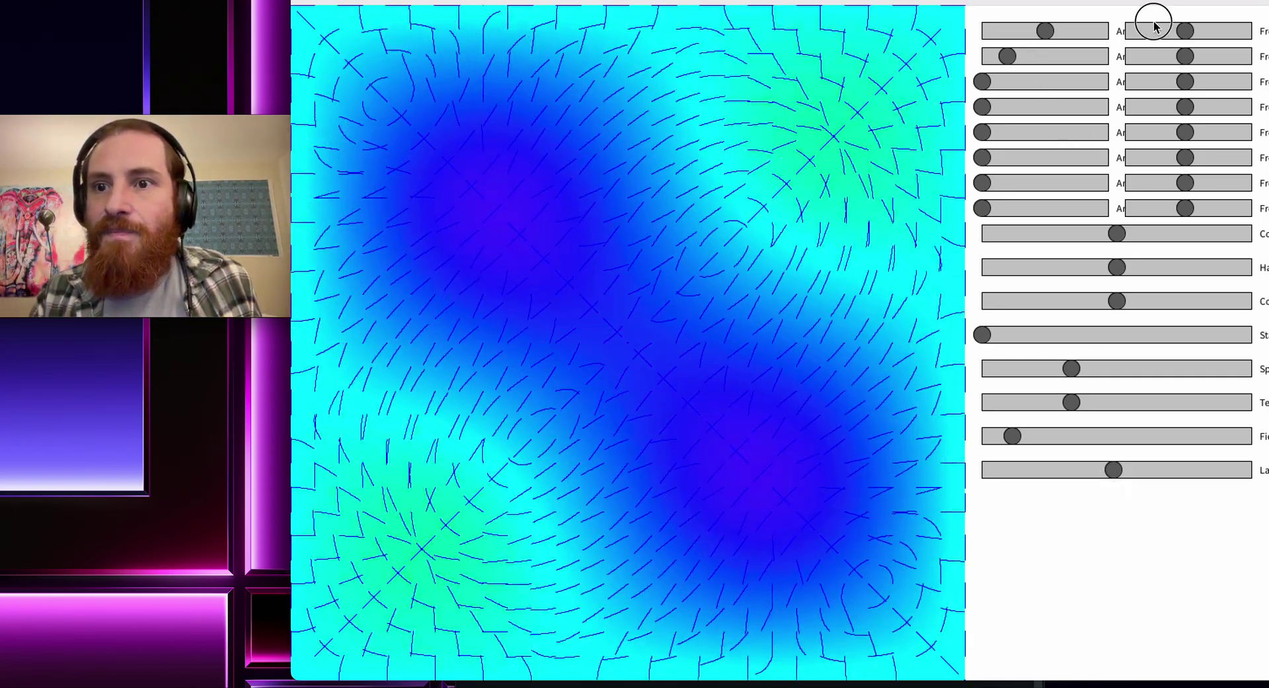
left_click_drag(1182, 36, 1143, 36)
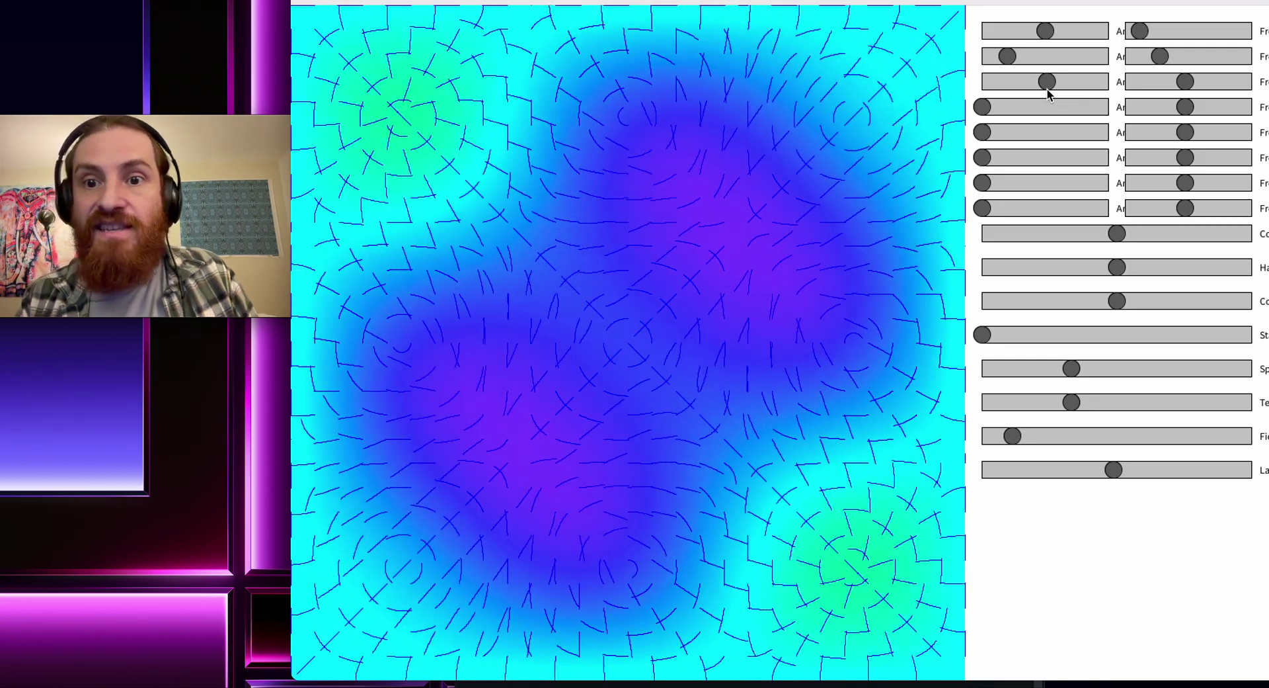
left_click_drag(1026, 134, 1072, 133)
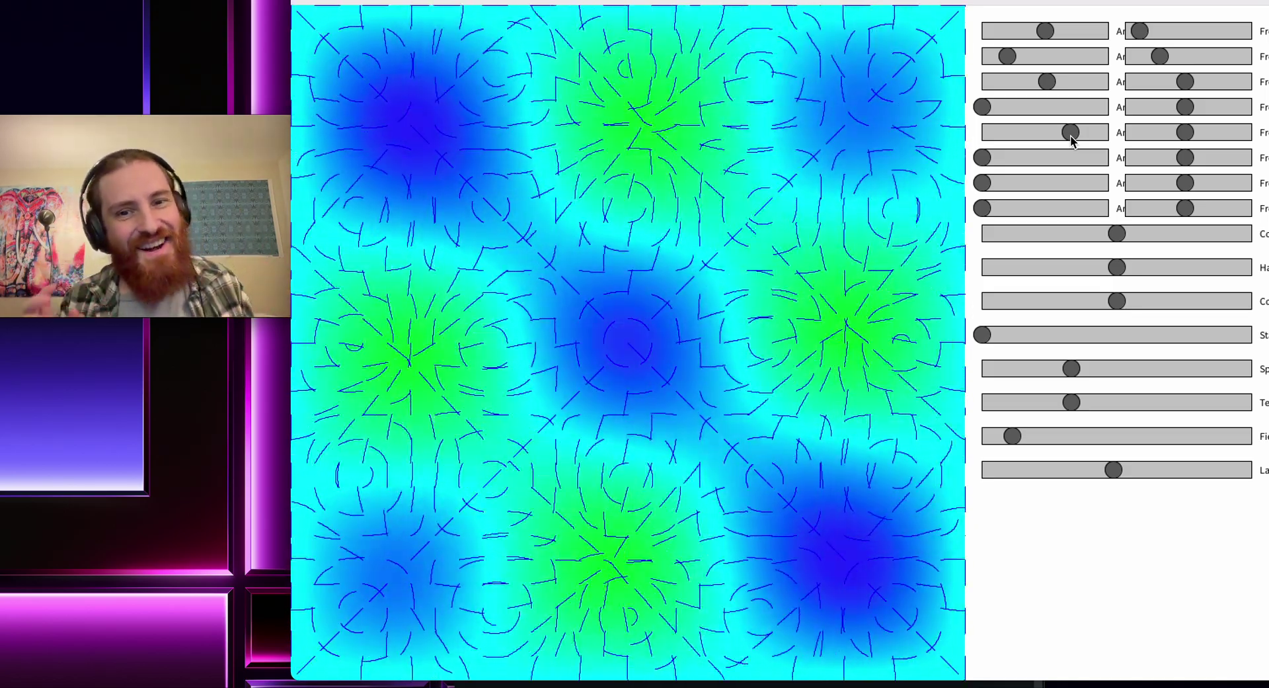
- Max out frequencies 1, 2, 3 and 5, then increase the Field Line slider
left_click_drag(1139, 30, 1252, 31)
left_click(1253, 57)
left_click_drag(1188, 81, 1252, 82)
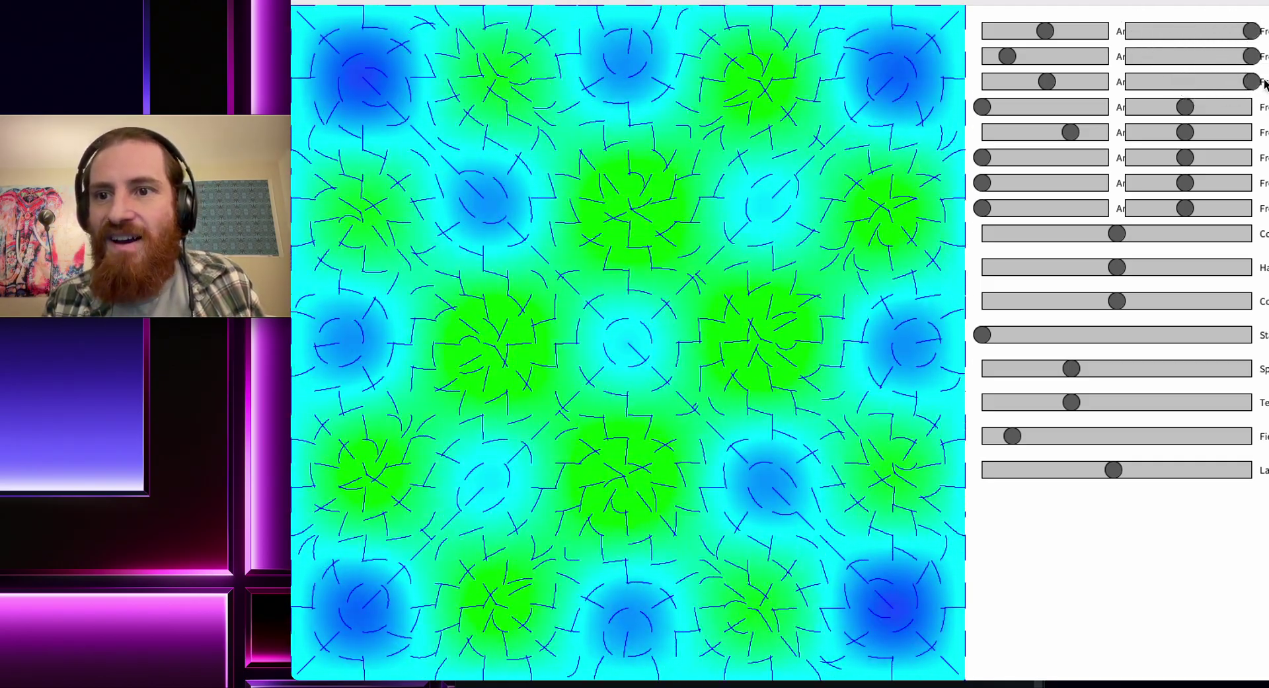
left_click_drag(1185, 132, 1251, 133)
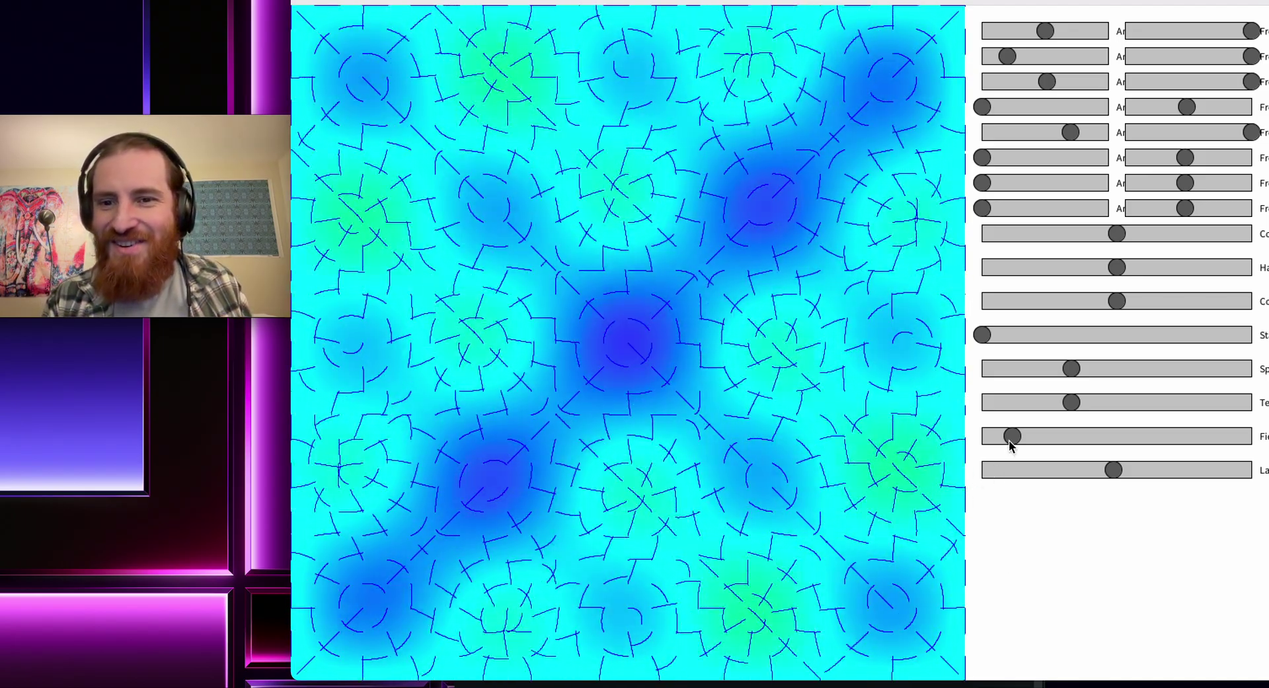
left_click_drag(1010, 438, 1074, 448)
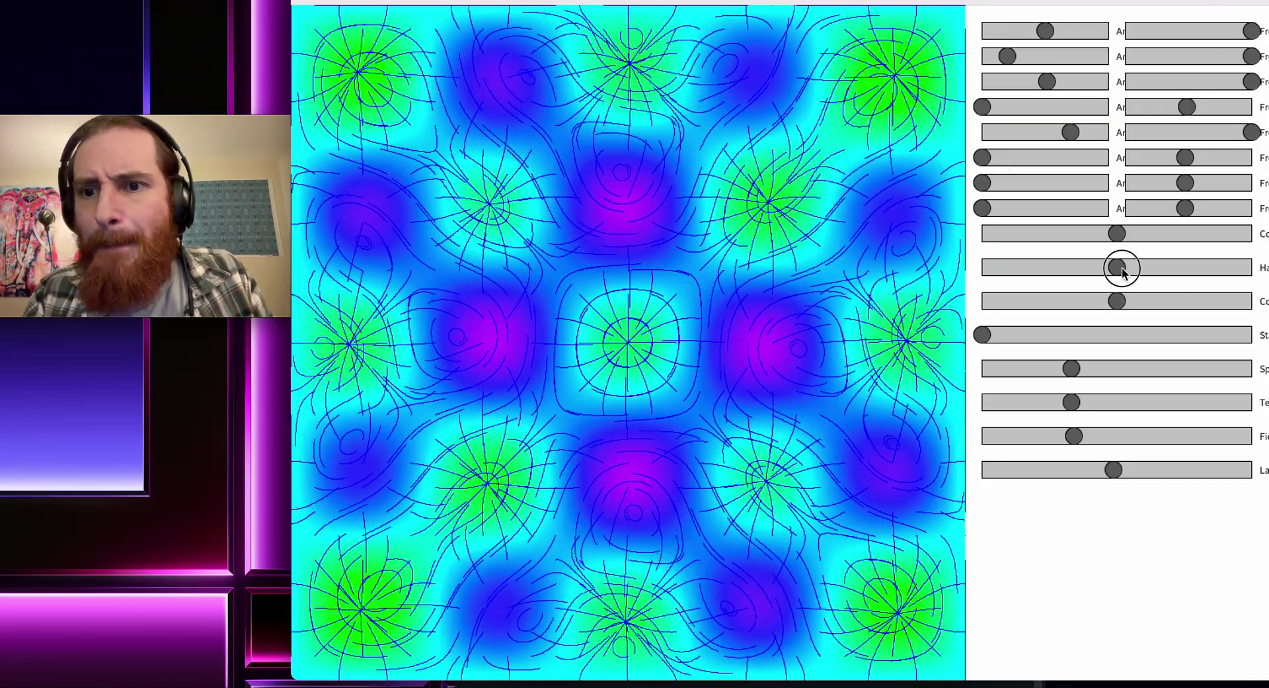
- Sweep the Harmony slider across its range to reshape the EM lattice
left_click_drag(1122, 271, 1000, 274)
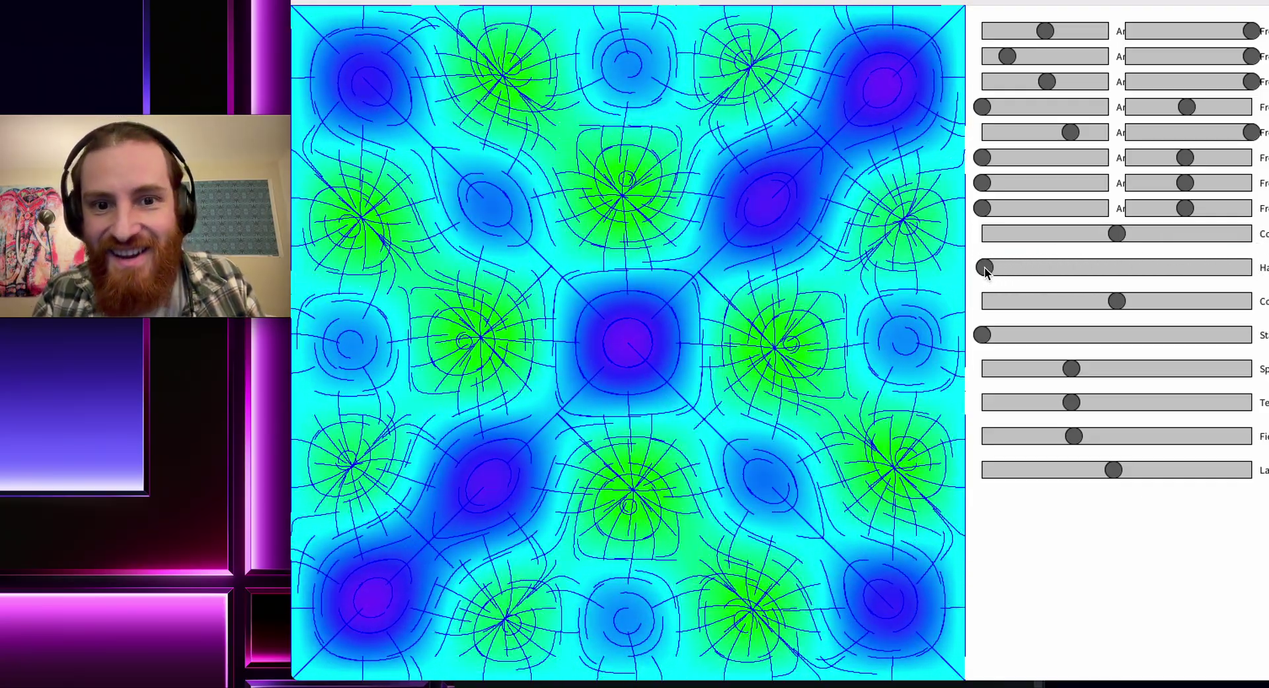
mouse_move(985, 271)
left_mouse_down()
mouse_move(1032, 270)
mouse_move(989, 283)
left_mouse_up()
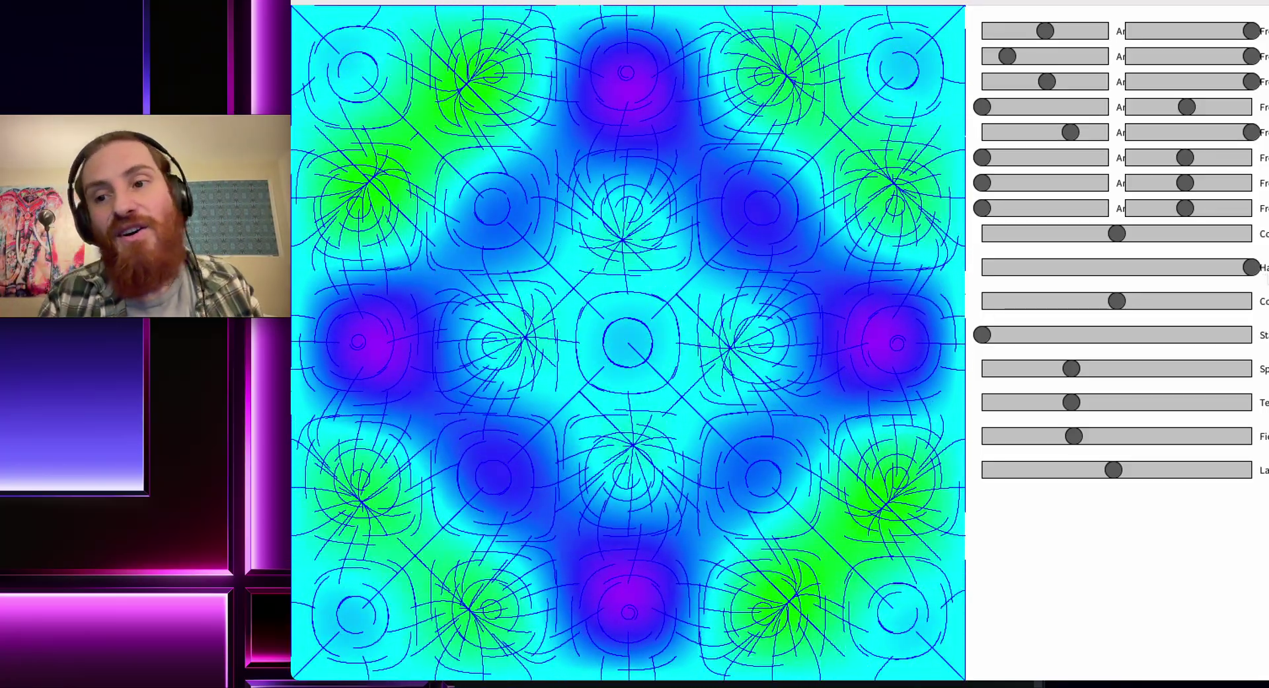
- Return Harmony to mid-range, lower the third amplitude, and zero the fifth amplitude
left_click(1255, 271)
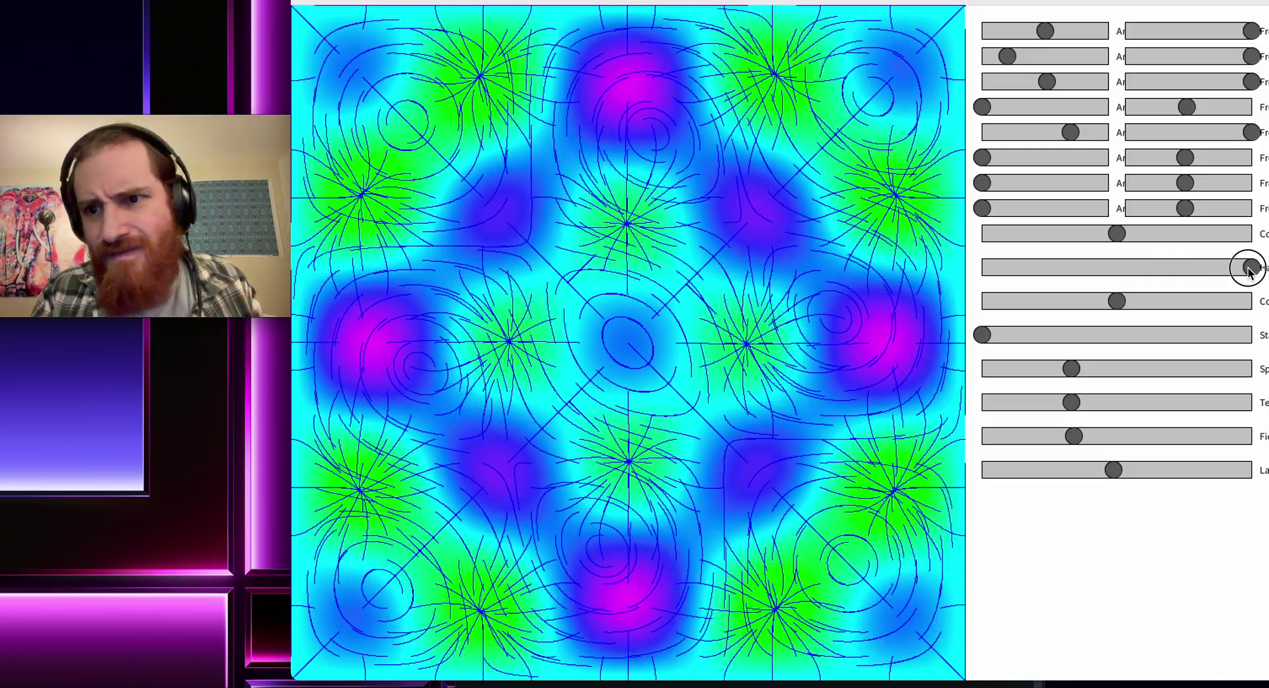
left_click_drag(1250, 271, 1116, 273)
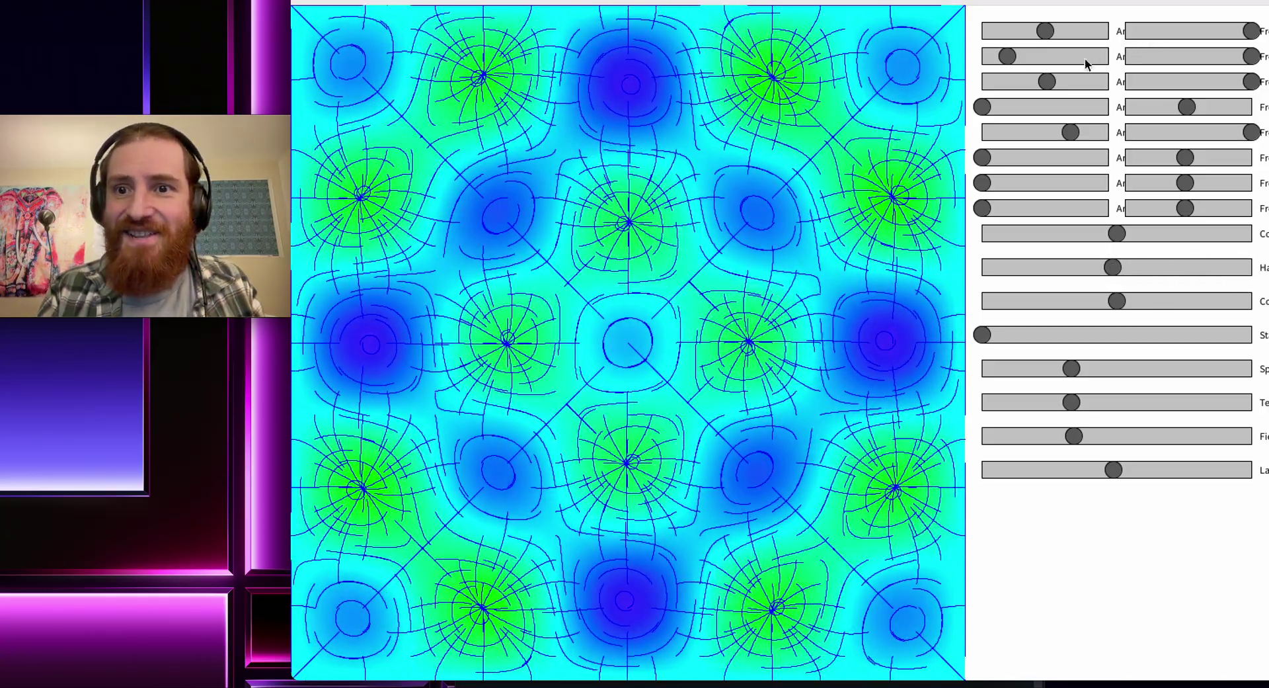
left_click_drag(1048, 81, 1093, 38)
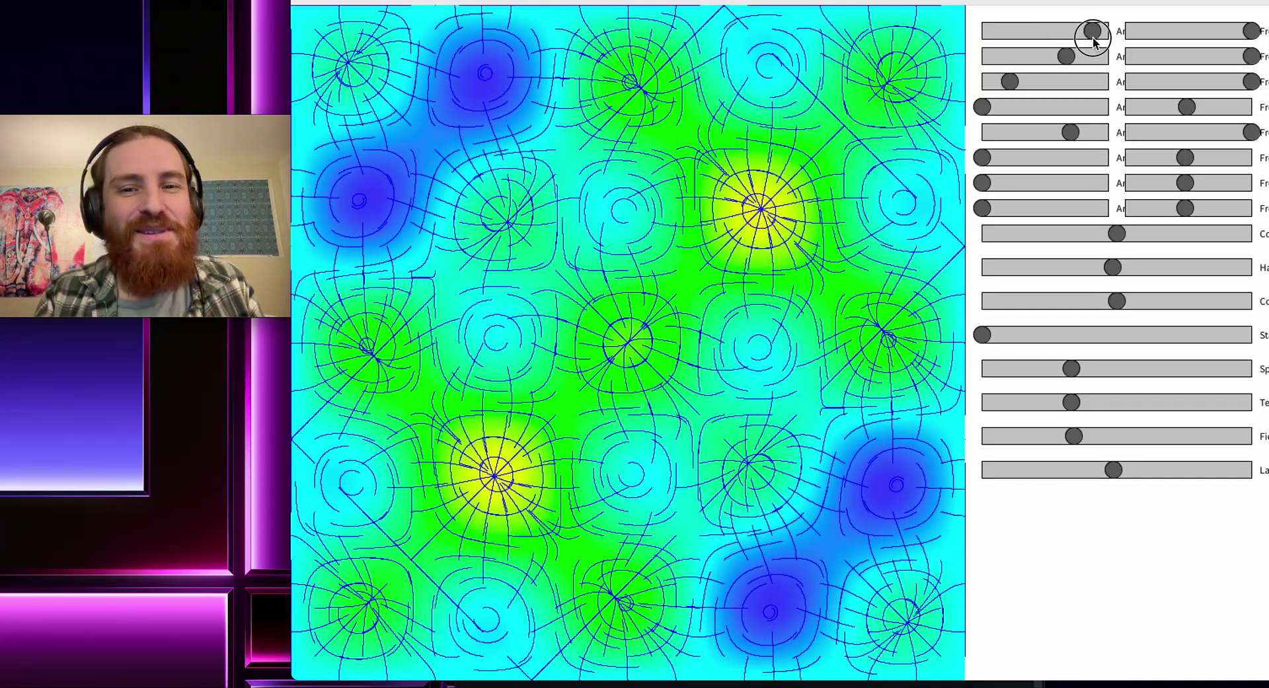
left_click_drag(1084, 133, 996, 135)
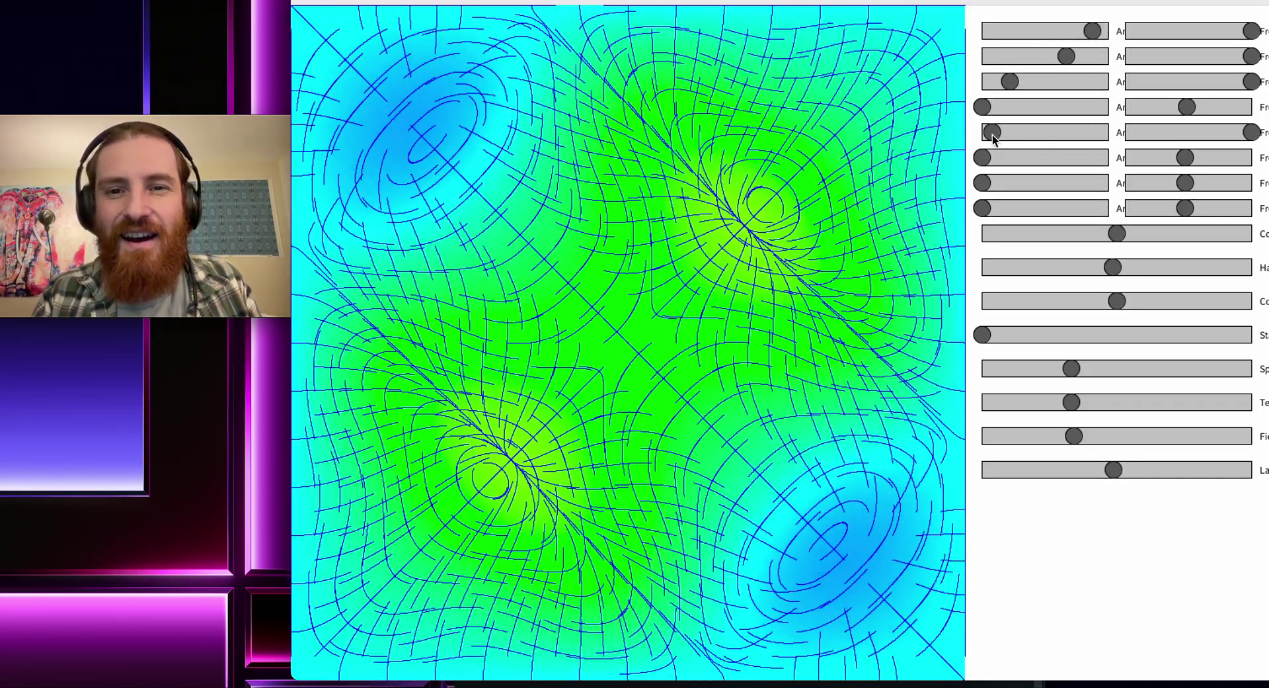